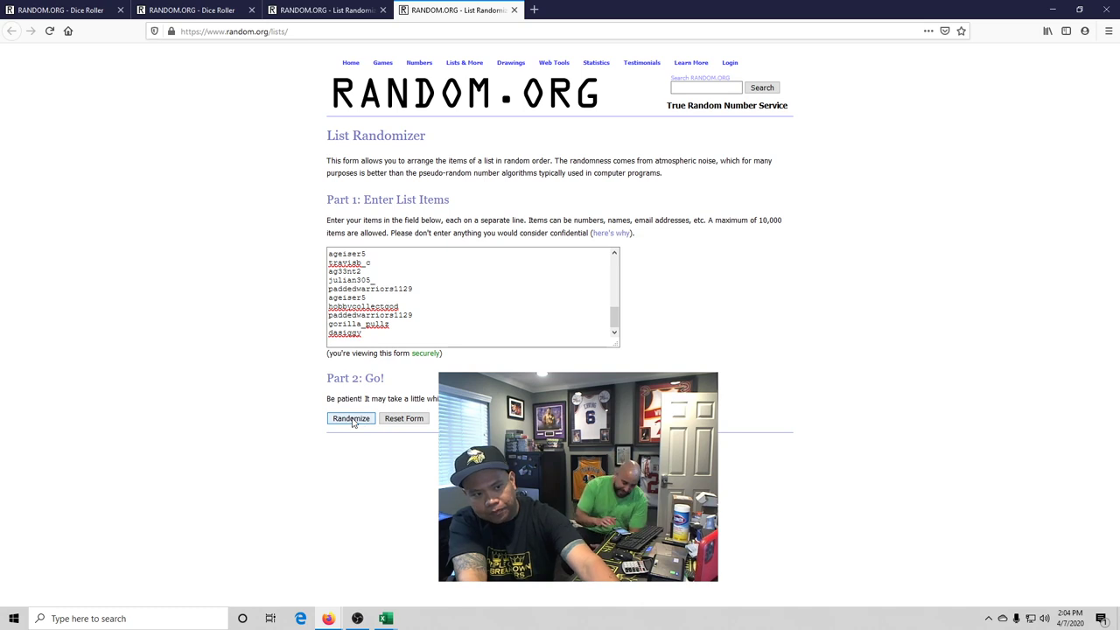
# Randomize the participant list repeatedly until it has been randomized 12 times.
pyautogui.click(351, 418)
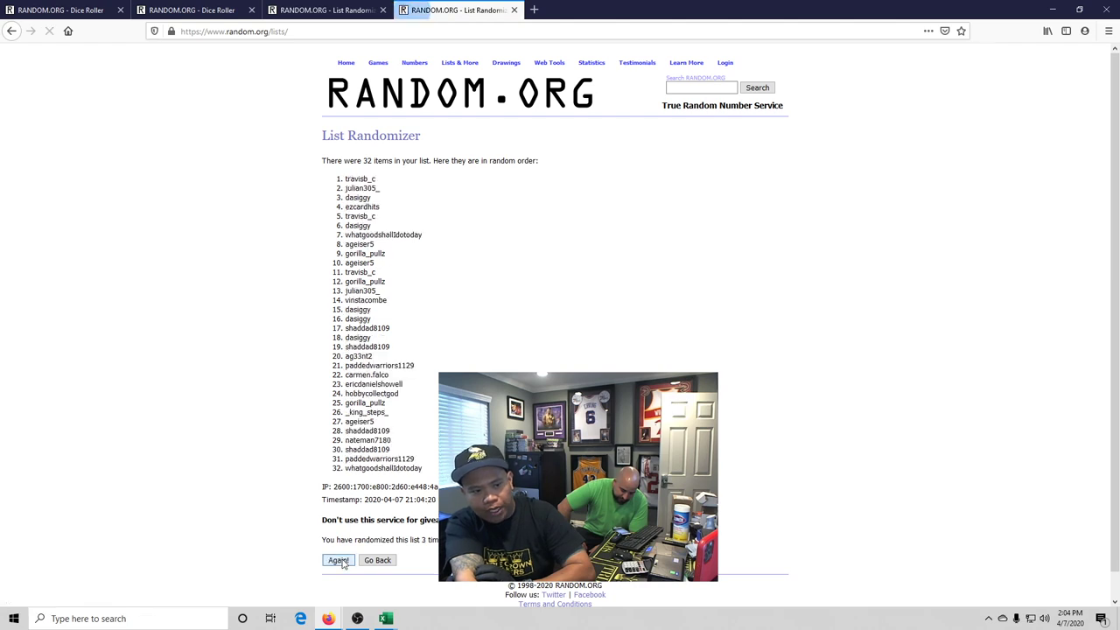
pyautogui.click(342, 563)
pyautogui.click(344, 564)
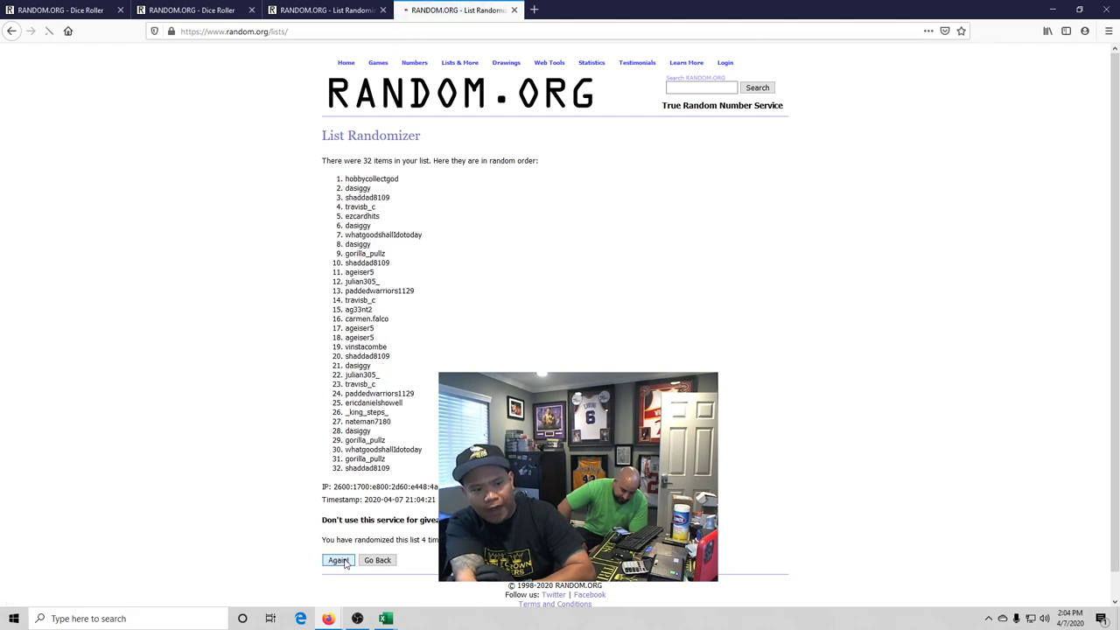
pyautogui.click(344, 562)
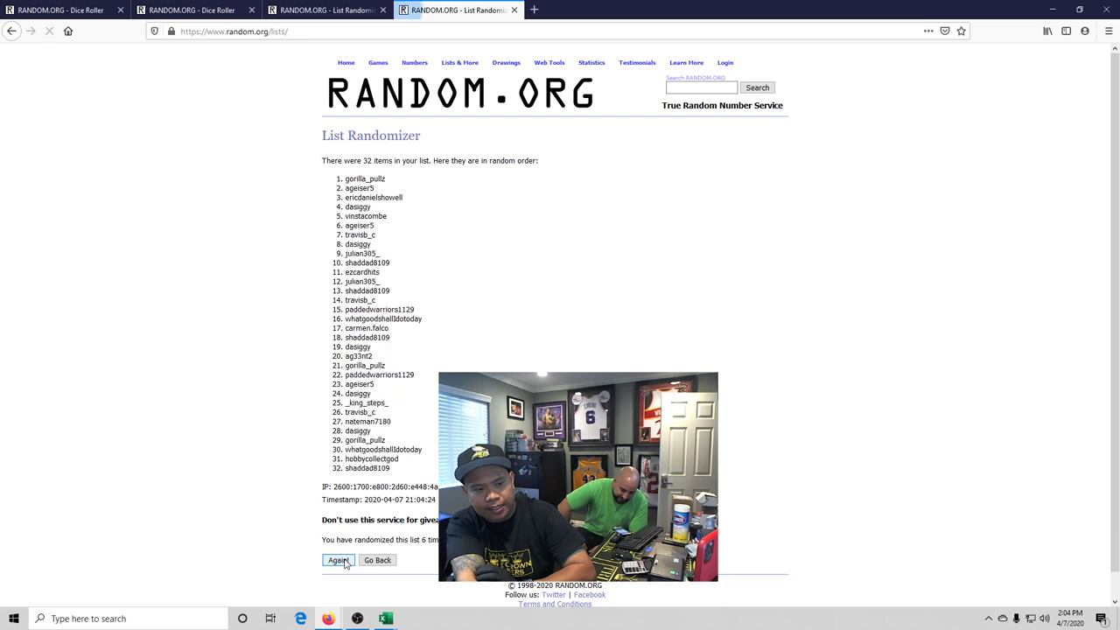
pyautogui.click(344, 563)
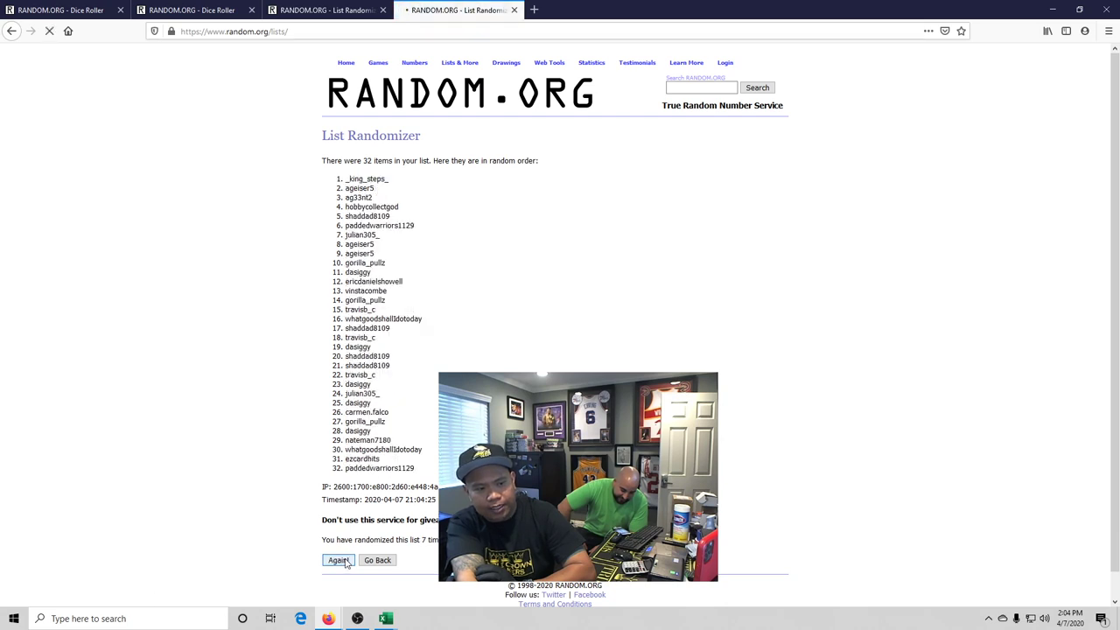
pyautogui.click(346, 563)
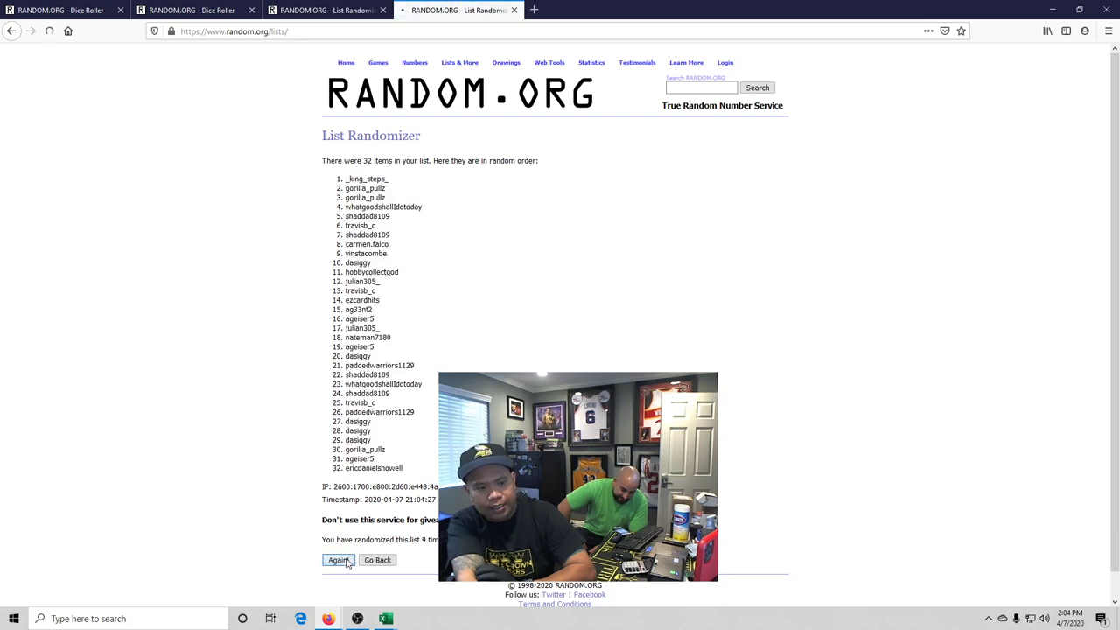
pyautogui.click(346, 562)
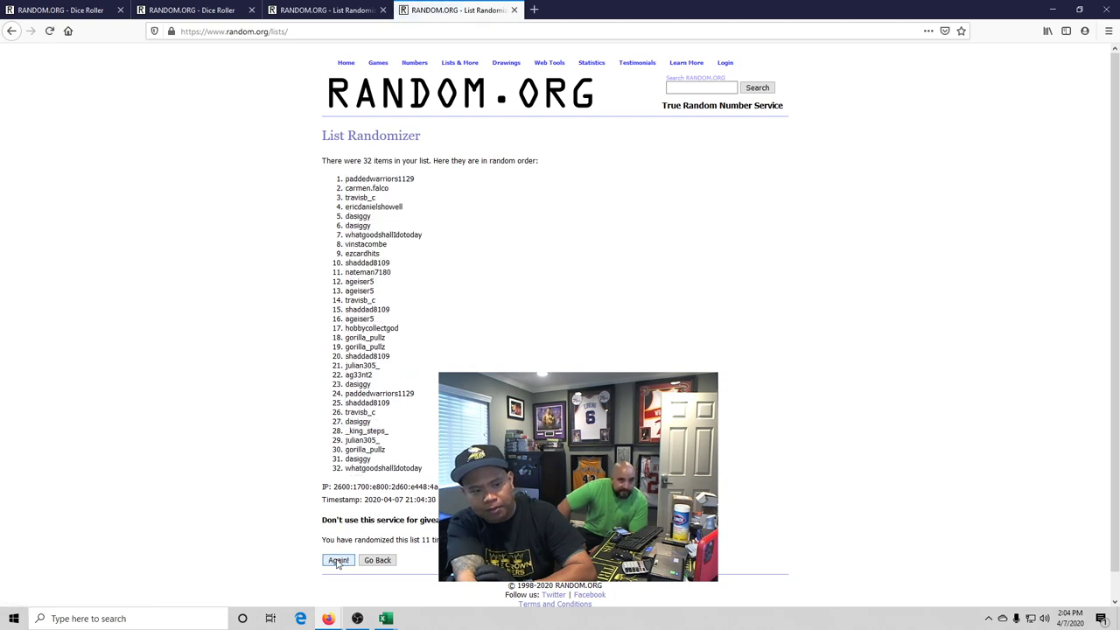
pyautogui.click(337, 562)
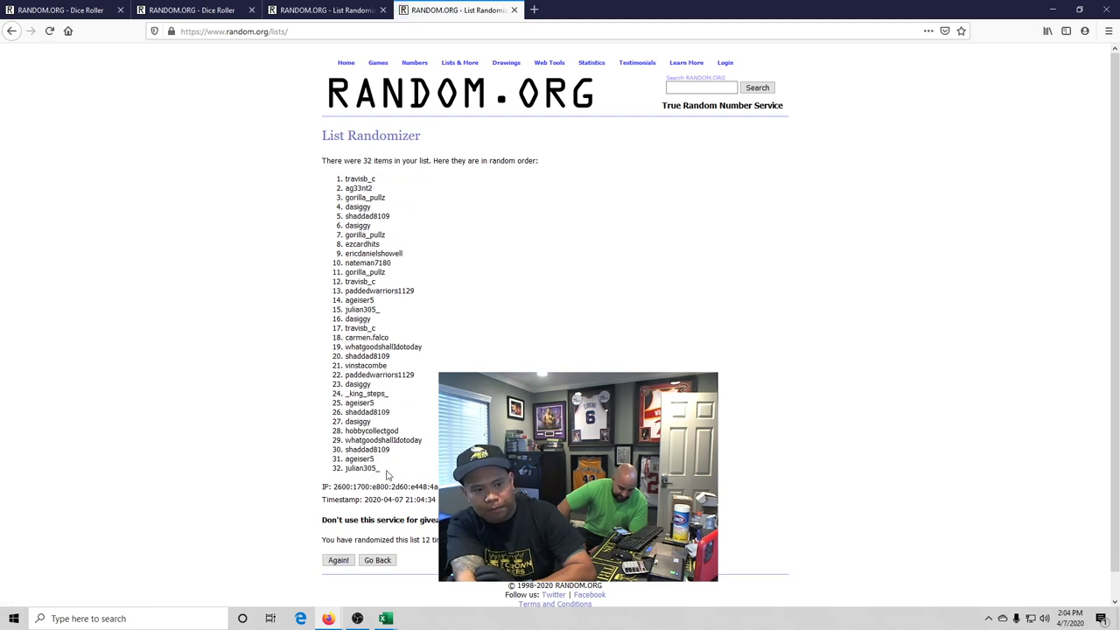
# Copy the randomized participant list and replace the old entries from C4 down in the Excel break sheet with it.
pyautogui.moveTo(388, 474); pyautogui.dragTo(321, 180)
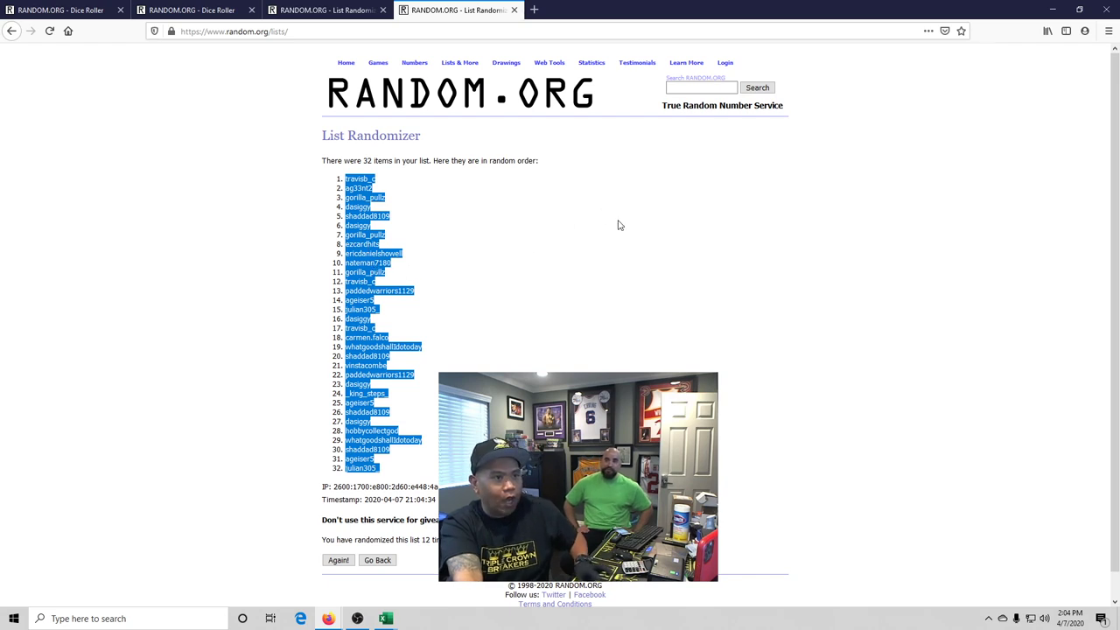
pyautogui.click(297, 10)
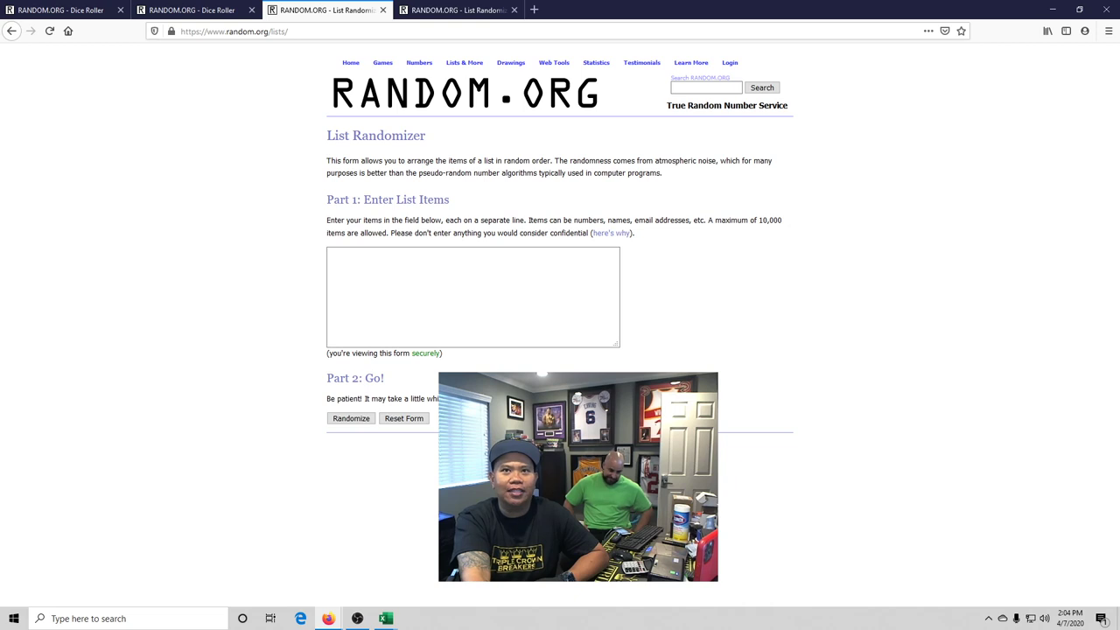
pyautogui.click(385, 618)
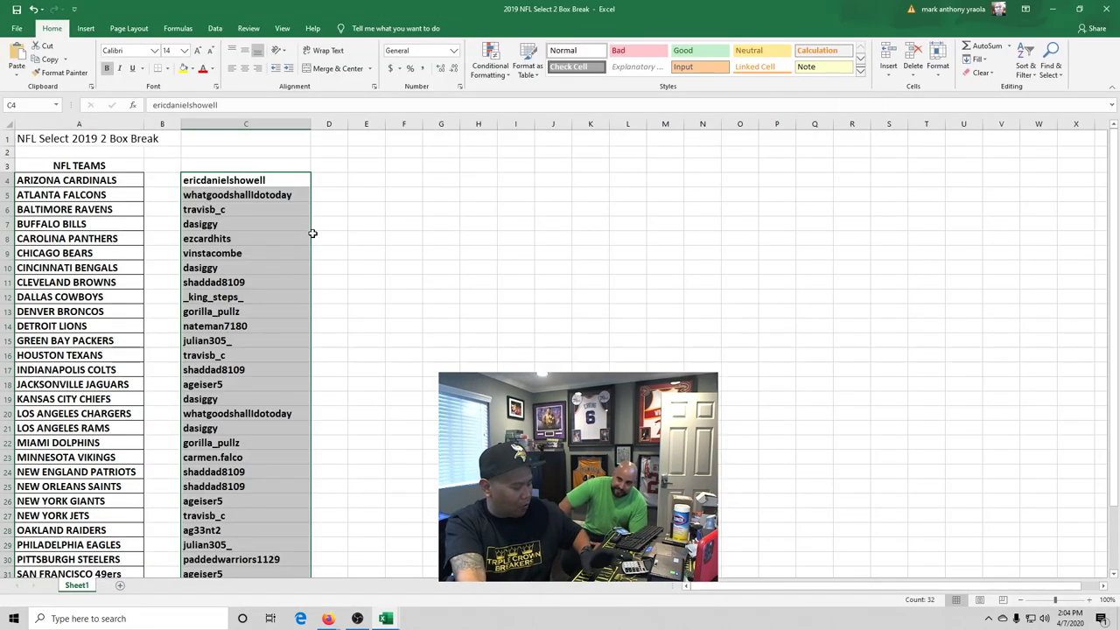
pyautogui.press('Delete')
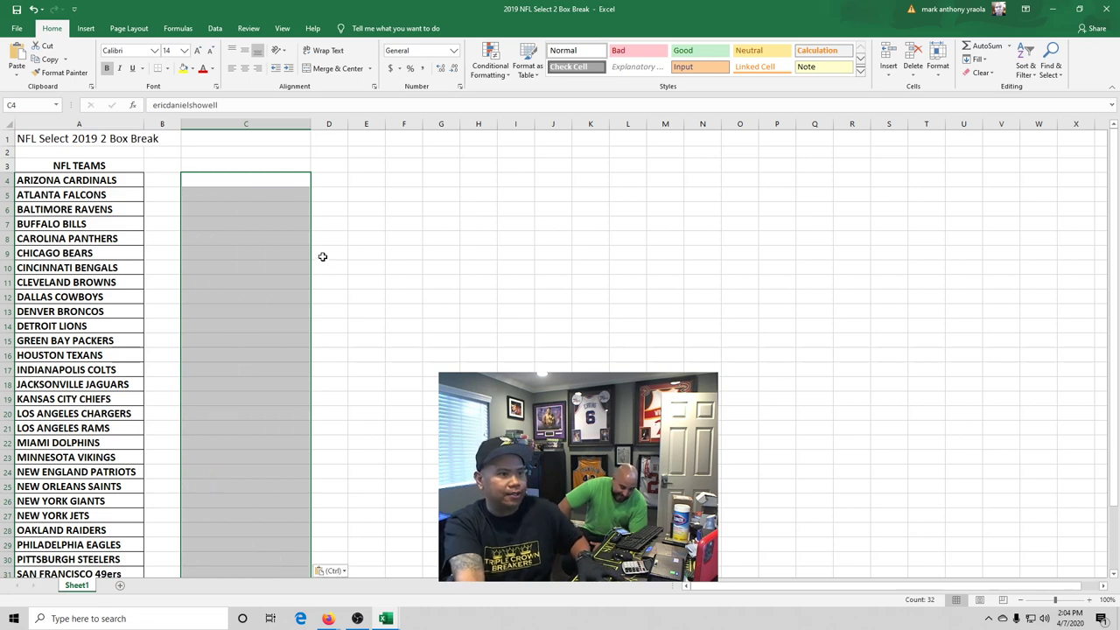
pyautogui.hotkey('ctrl', 'v')
pyautogui.click(478, 267)
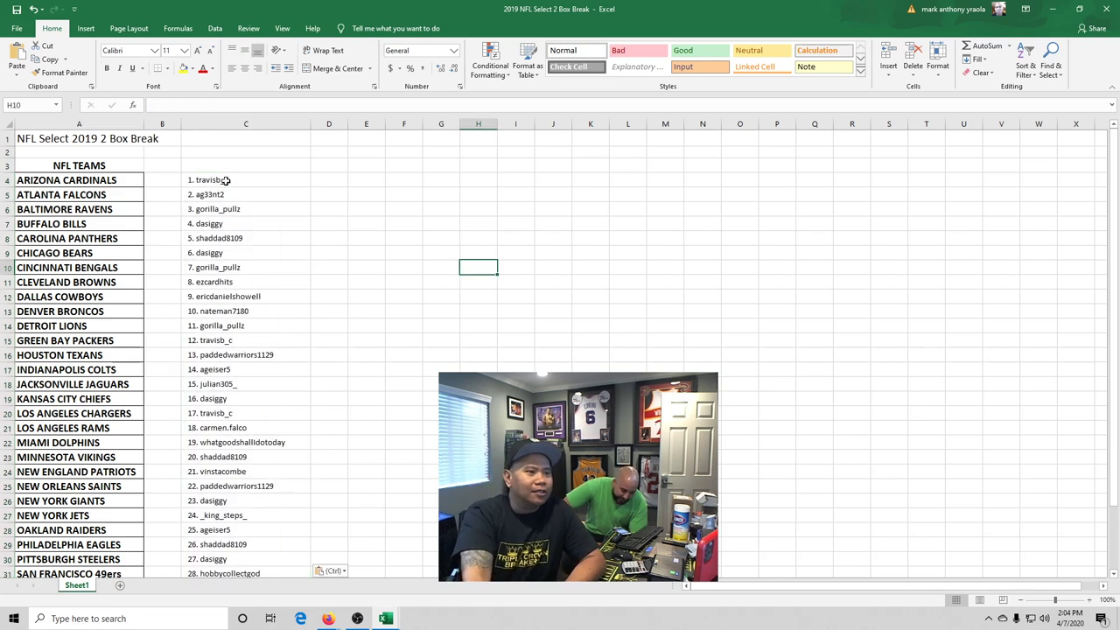
# Set the font size of the numbered participant list in column C to 14.
pyautogui.moveTo(225, 179); pyautogui.dragTo(218, 553)
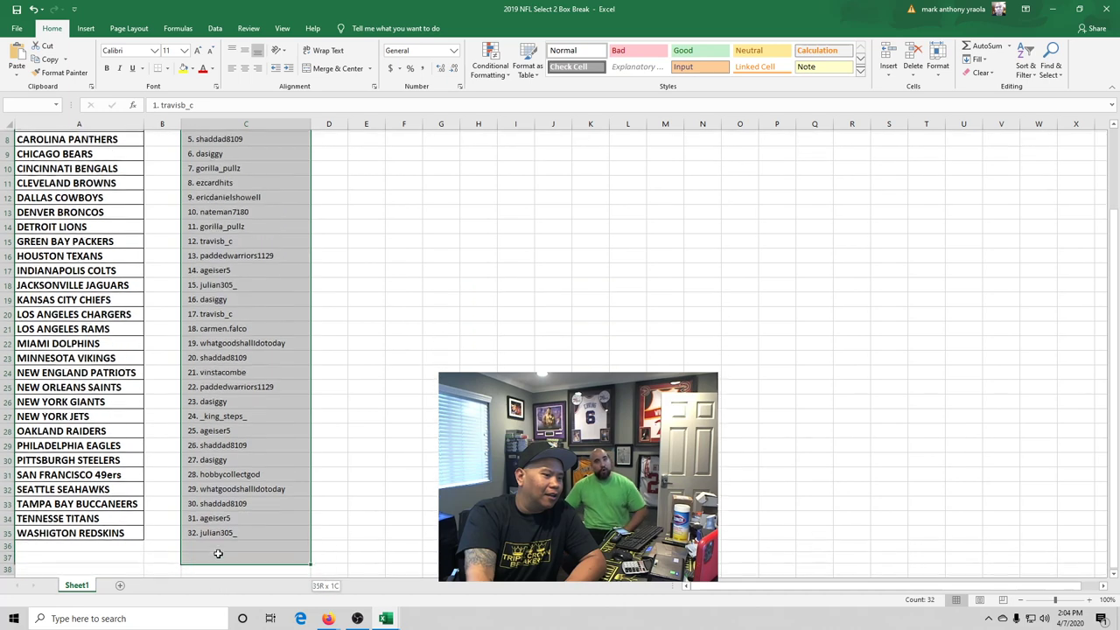
pyautogui.hotkey('ctrl', 'v')
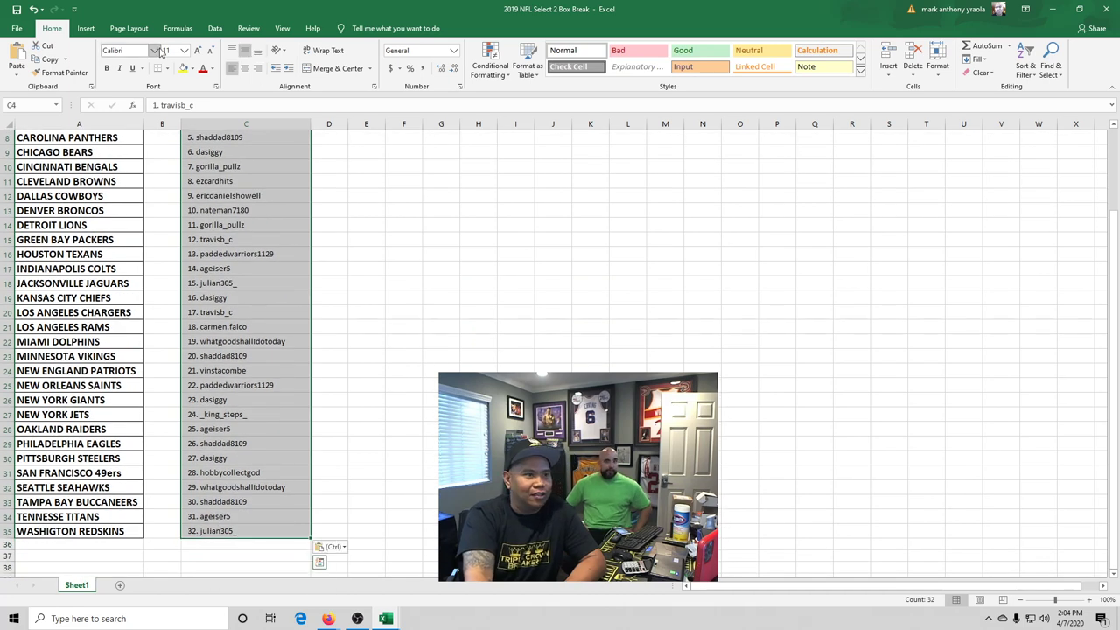
pyautogui.click(184, 50)
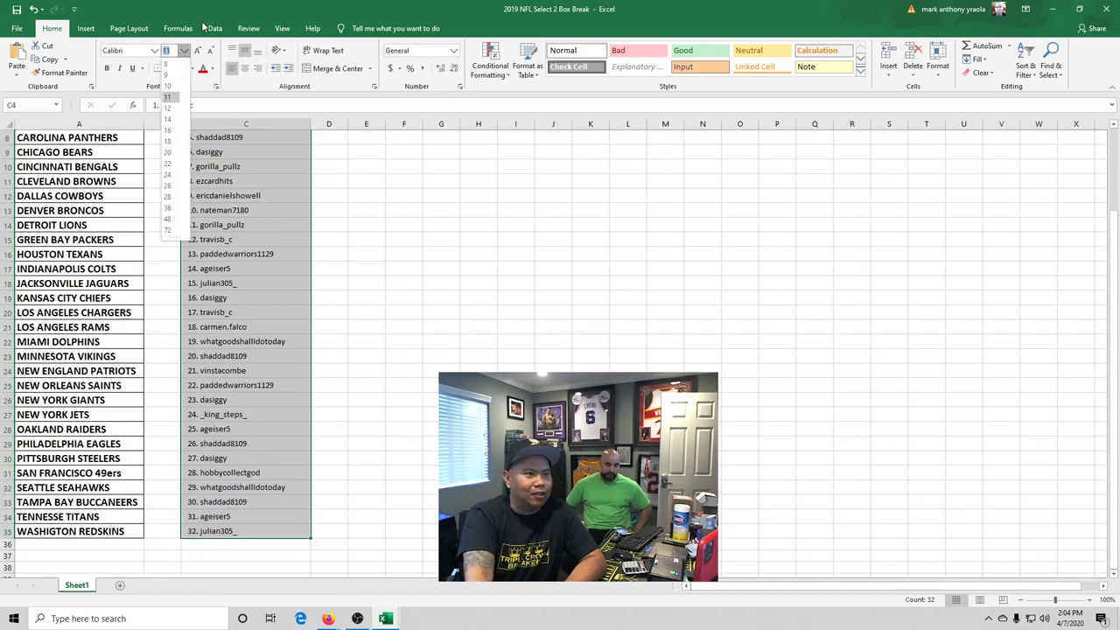
pyautogui.scroll(3, 350, 262)
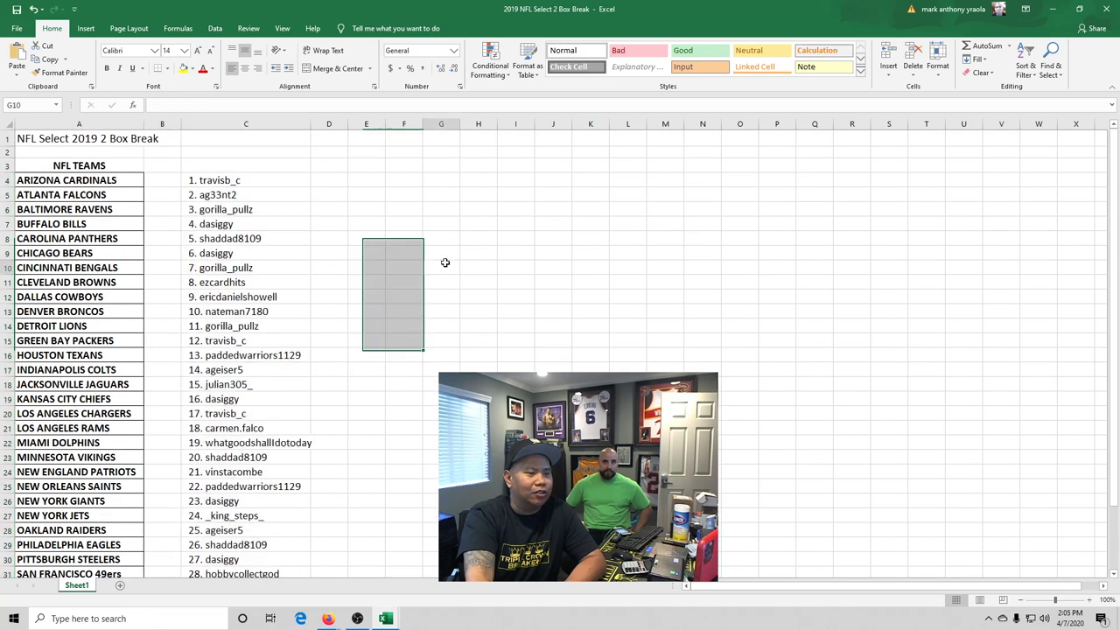
pyautogui.click(441, 267)
# Copy the NFL teams in A4:A35 and paste them into the empty List Randomizer form in Firefox.
pyautogui.moveTo(72, 181); pyautogui.dragTo(47, 561)
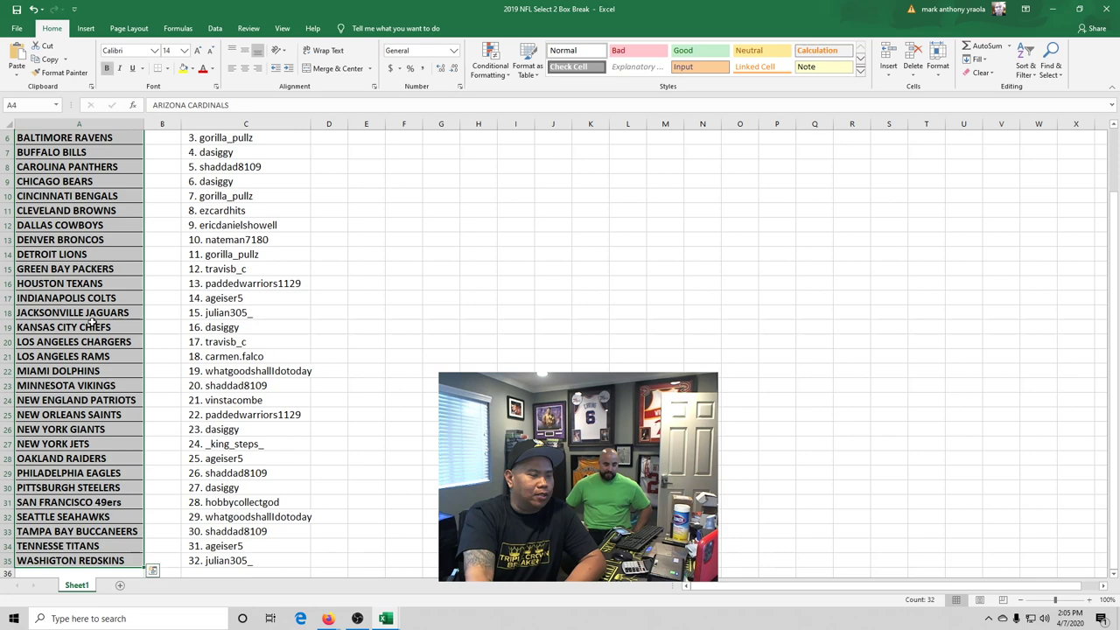
pyautogui.scroll(2, 100, 304)
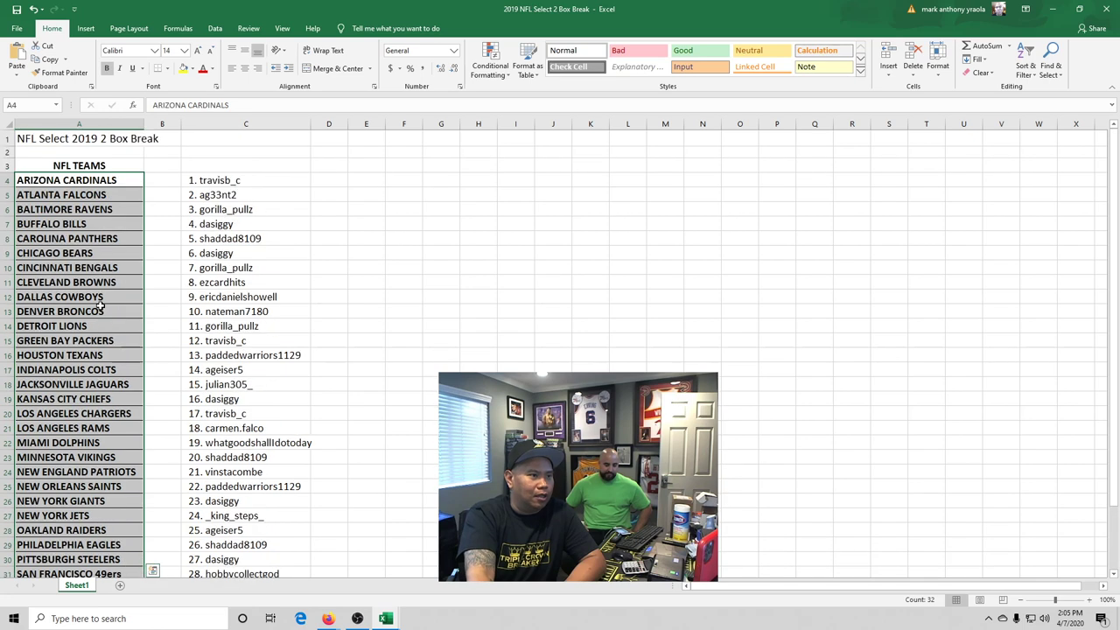
pyautogui.rightClick(90, 191)
pyautogui.click(117, 214)
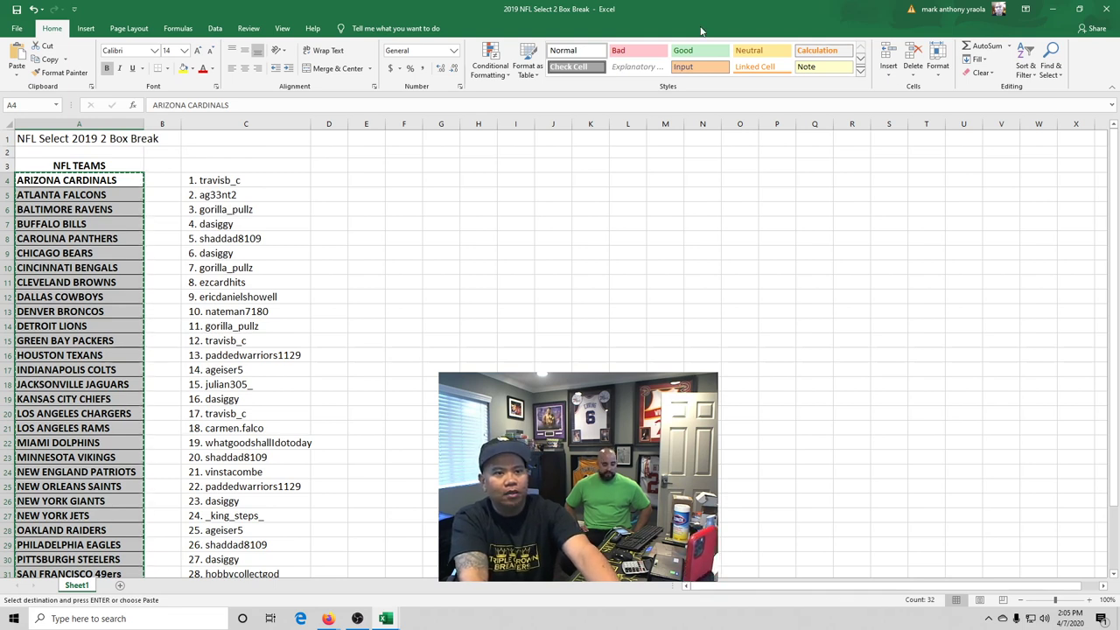
pyautogui.hotkey('alt', 'Tab')
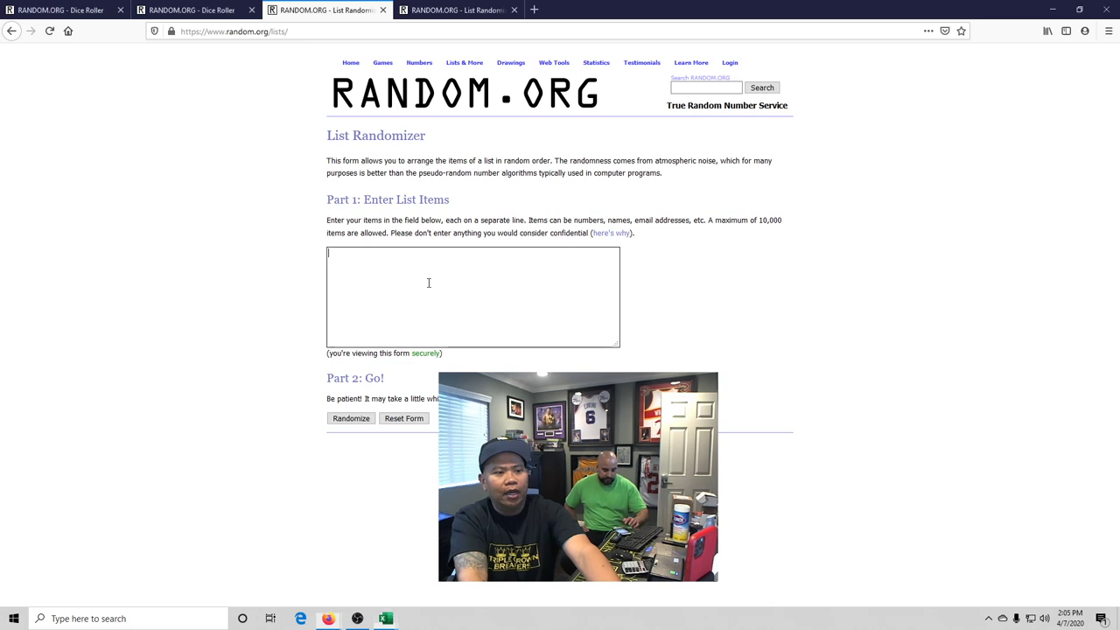
pyautogui.rightClick(428, 282)
pyautogui.click(472, 333)
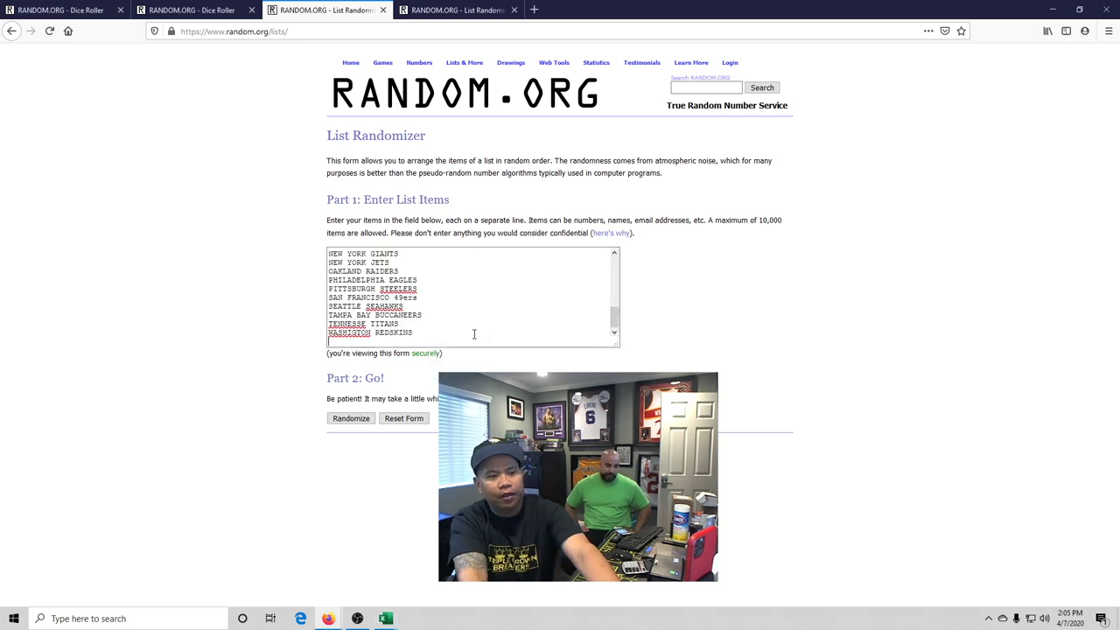
# Check the last and first entries of the pasted team list in the randomizer form.
pyautogui.moveTo(441, 332); pyautogui.dragTo(307, 325)
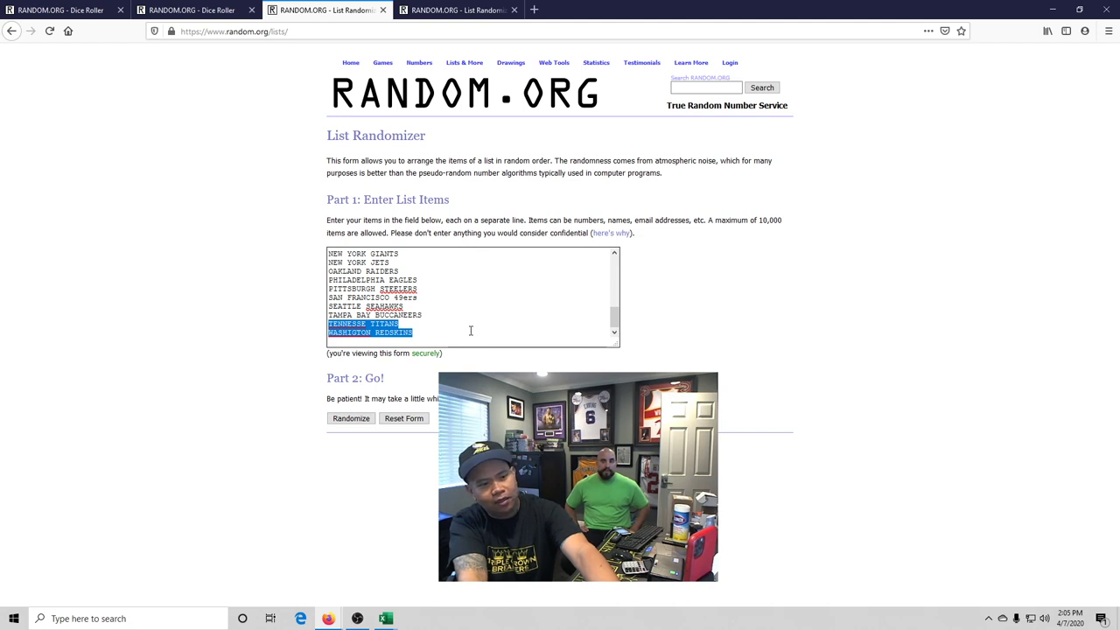
pyautogui.scroll(5, 465, 328)
pyautogui.scroll(-5, 464, 329)
pyautogui.moveTo(455, 334); pyautogui.dragTo(328, 335)
pyautogui.scroll(7, 494, 325)
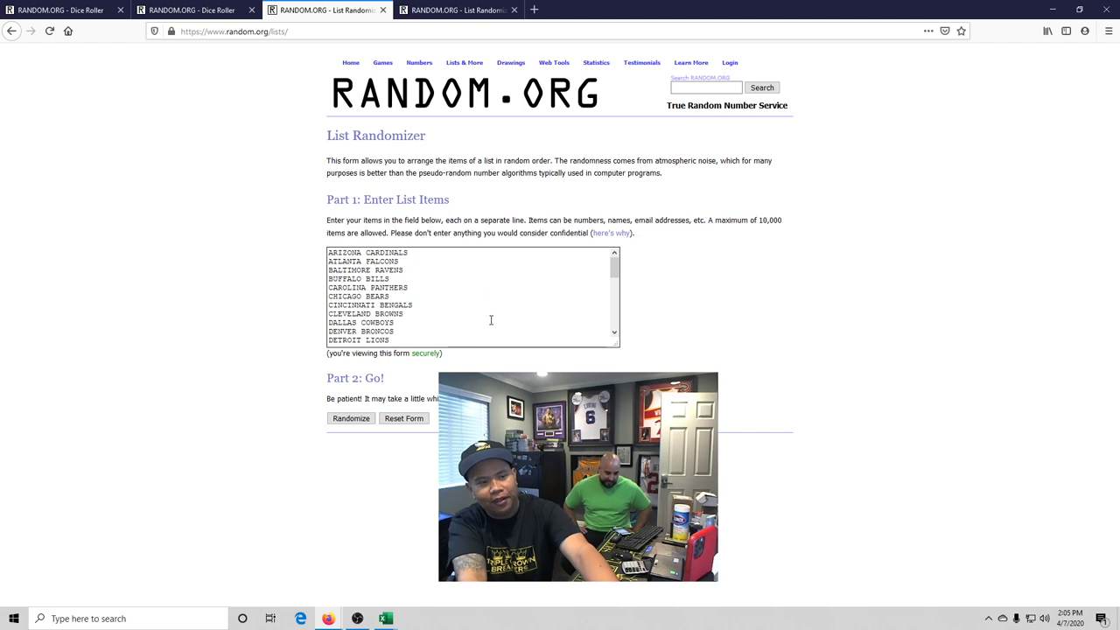
pyautogui.moveTo(432, 256); pyautogui.dragTo(330, 259)
pyautogui.click(480, 293)
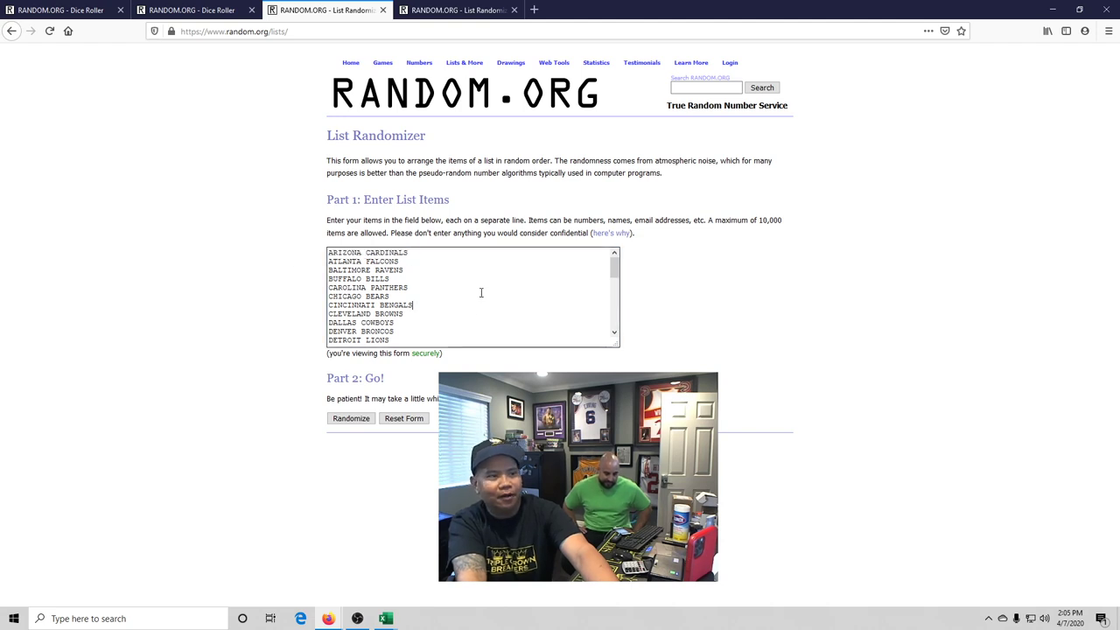
# Roll two virtual dice in the RANDOM.ORG Dice Roller.
pyautogui.click(75, 10)
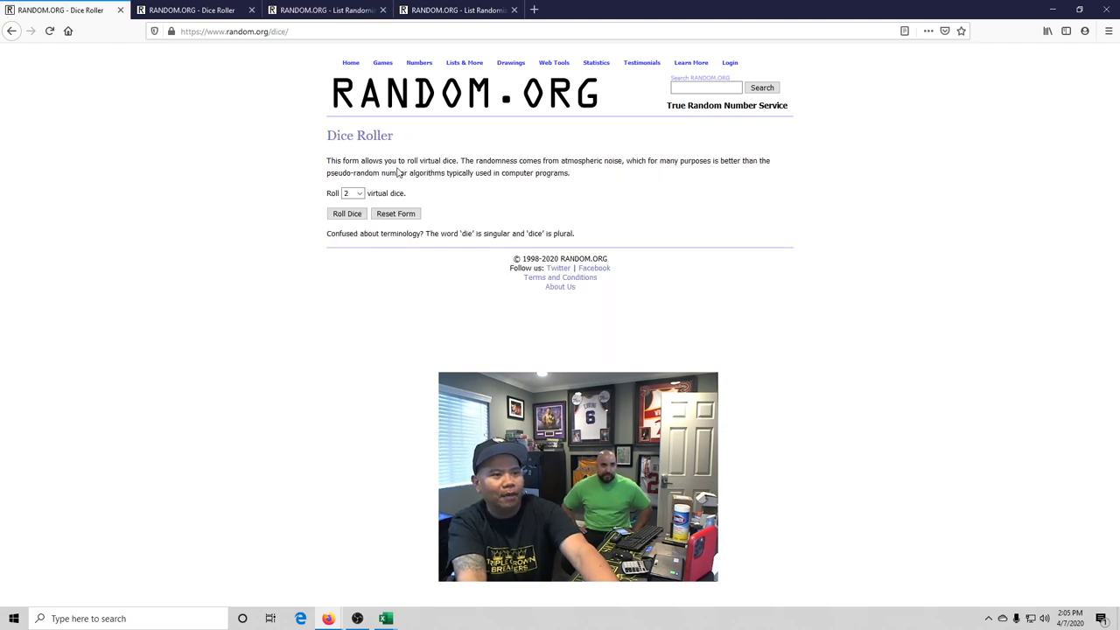
pyautogui.click(345, 214)
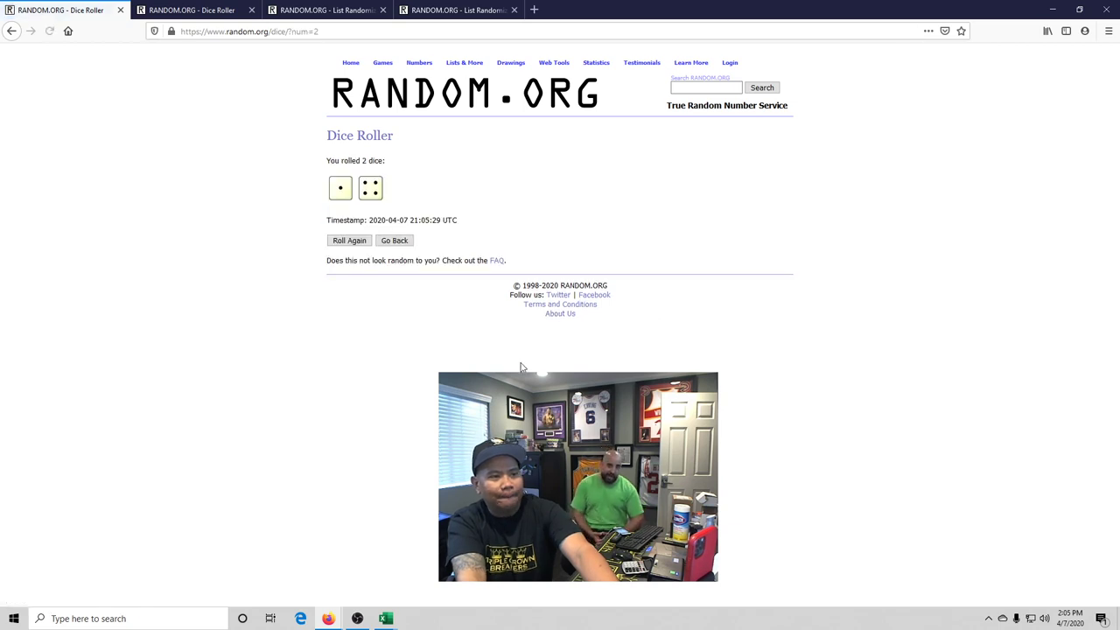
# Return to the List Randomizer holding the NFL teams and randomize the list five times.
pyautogui.moveTo(462, 68)
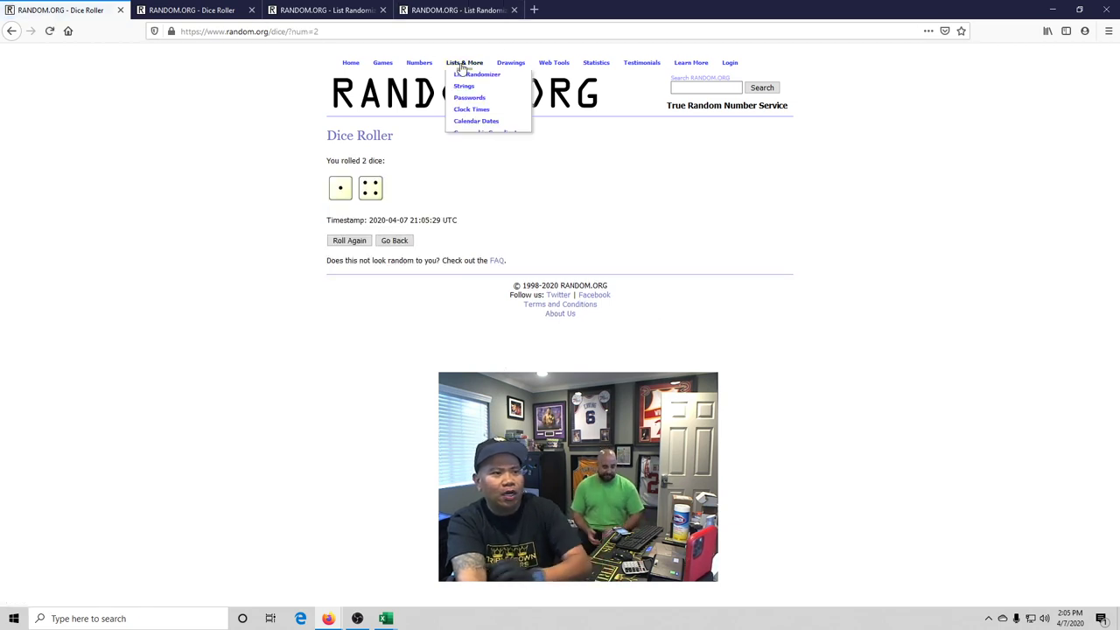
pyautogui.click(315, 12)
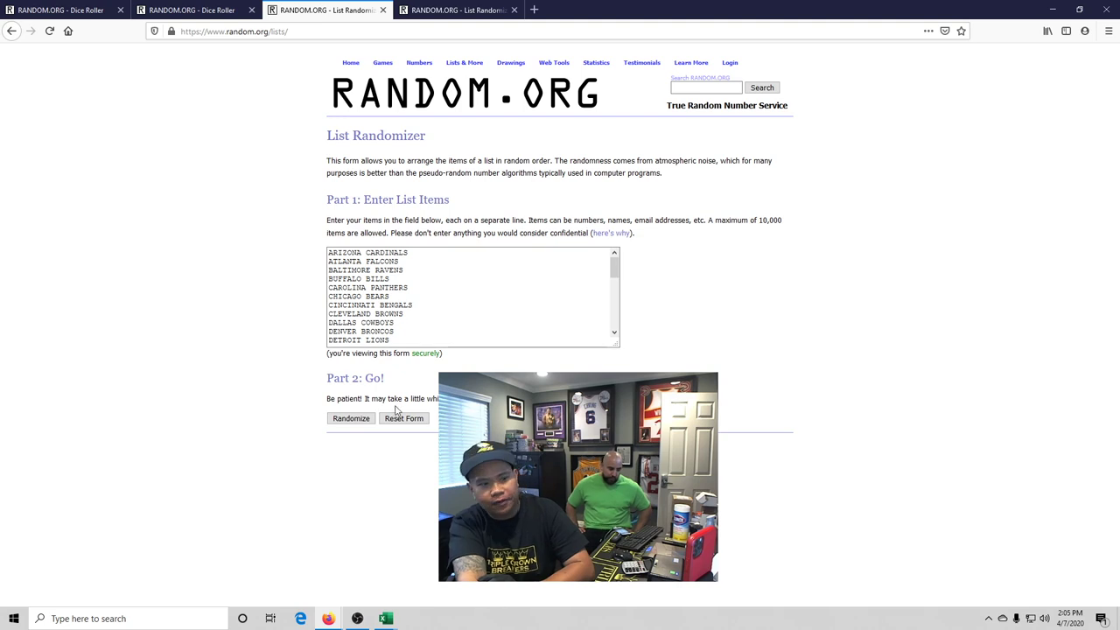
pyautogui.click(361, 423)
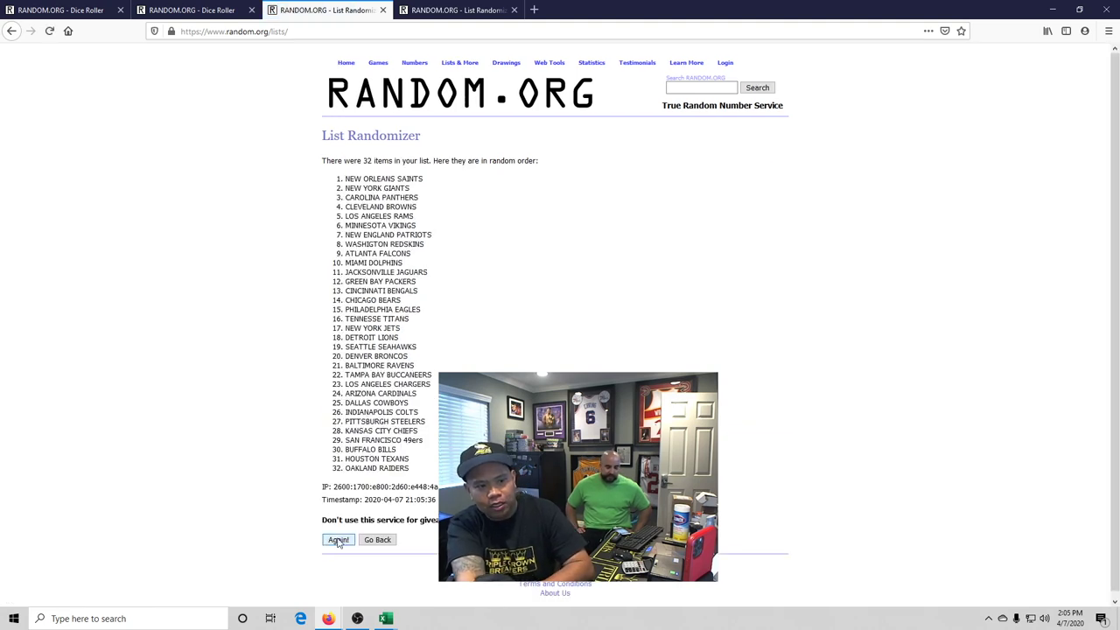
pyautogui.click(337, 539)
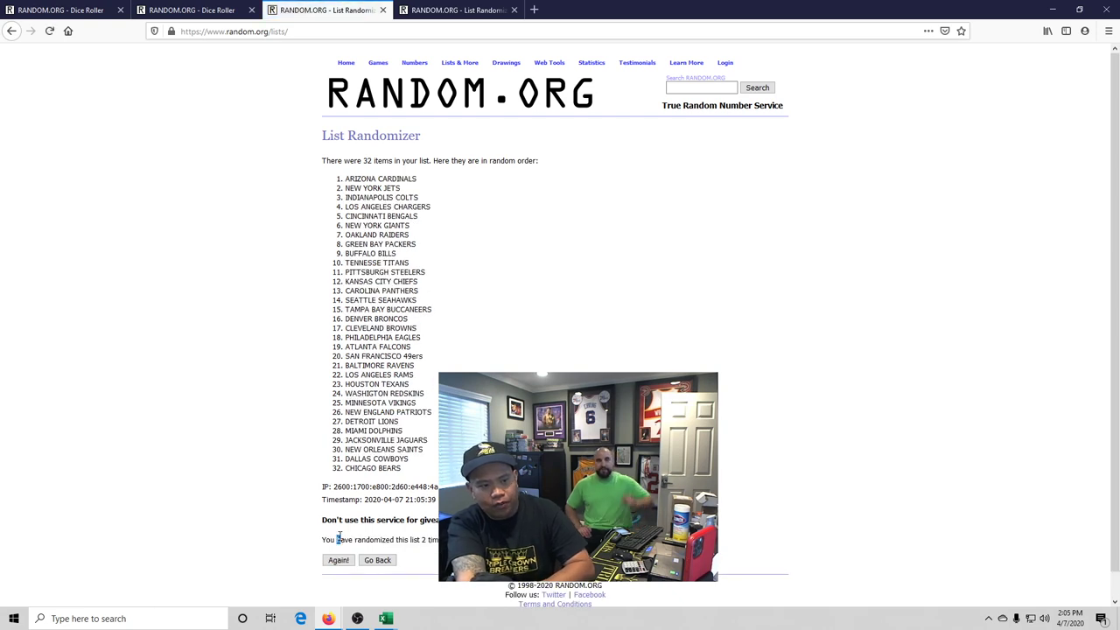
pyautogui.click(341, 561)
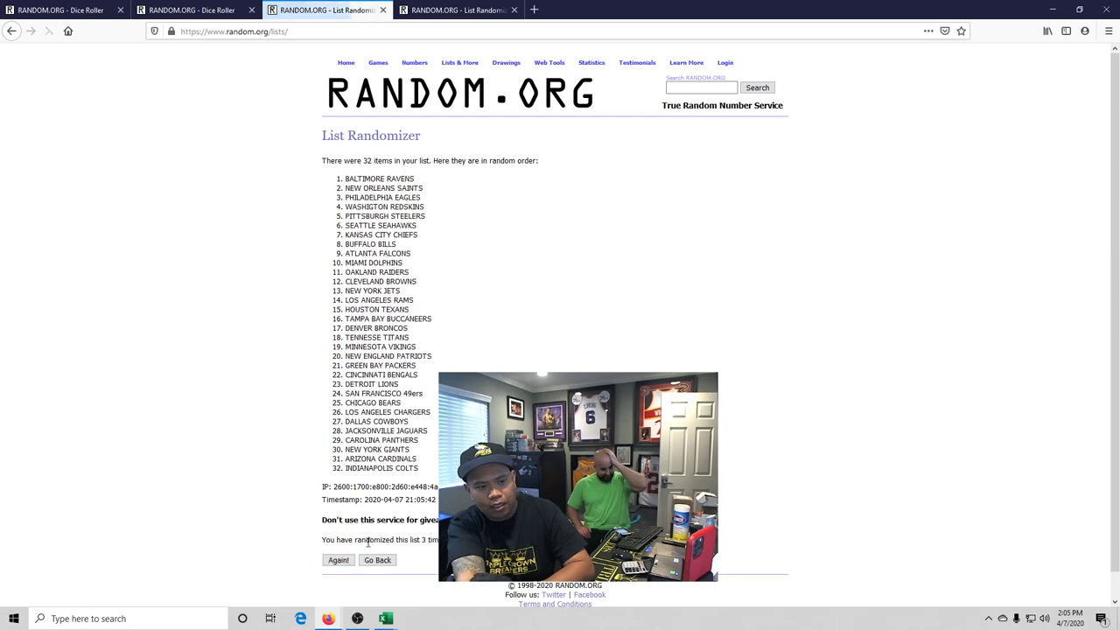
pyautogui.click(340, 562)
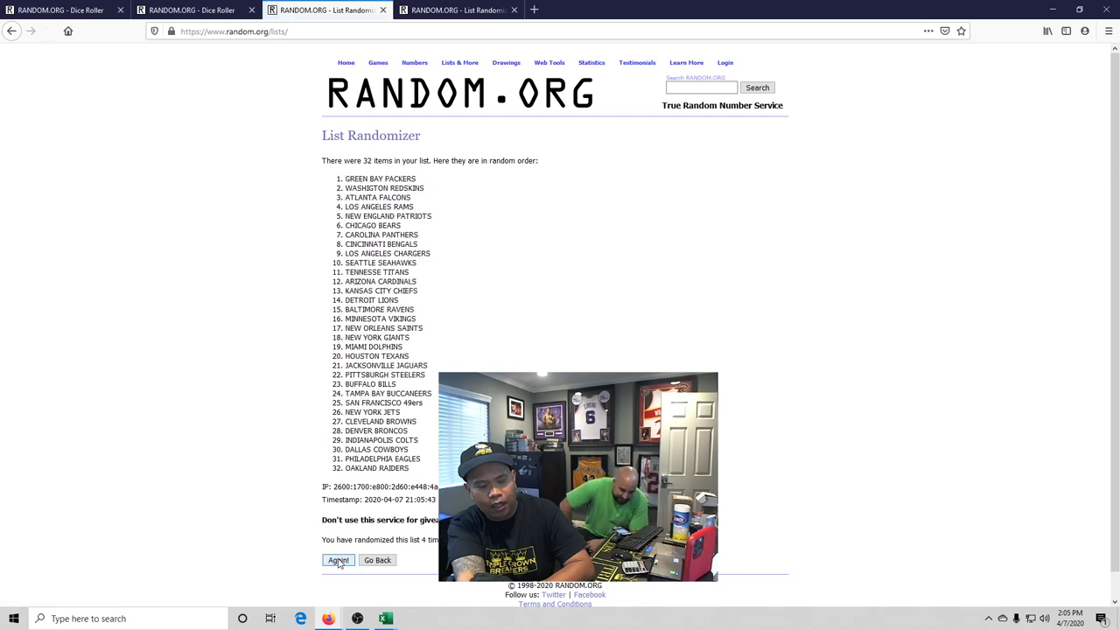
pyautogui.click(340, 561)
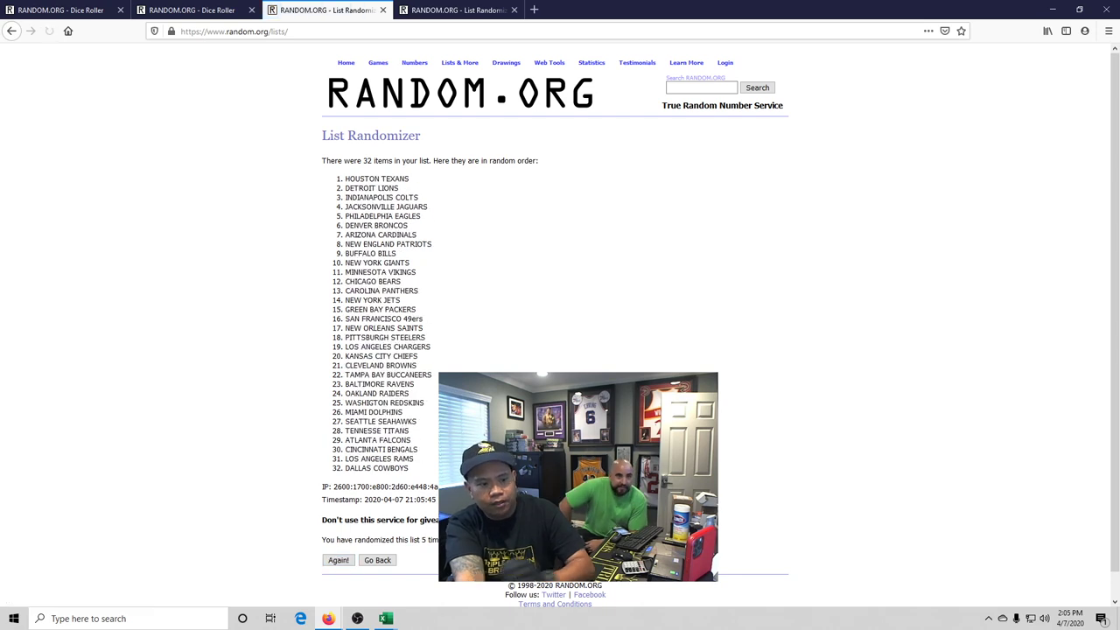
# Copy the 32 randomized NFL teams from the List Randomizer and paste them over A4:A35 in the Excel sheet.
pyautogui.doubleClick(422, 540)
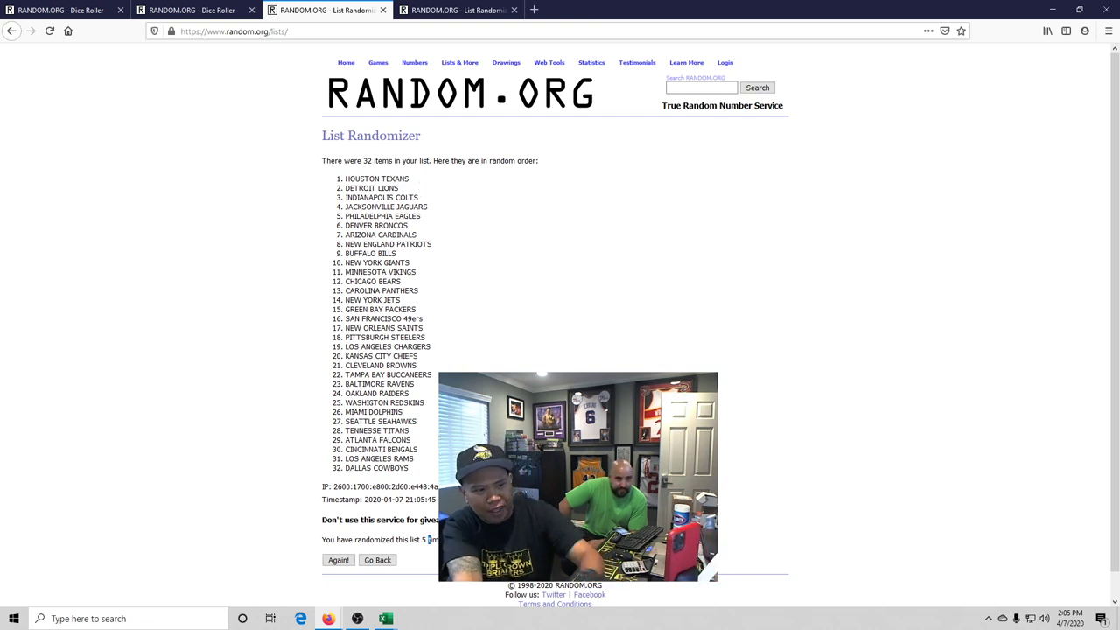
pyautogui.moveTo(424, 471); pyautogui.dragTo(347, 179)
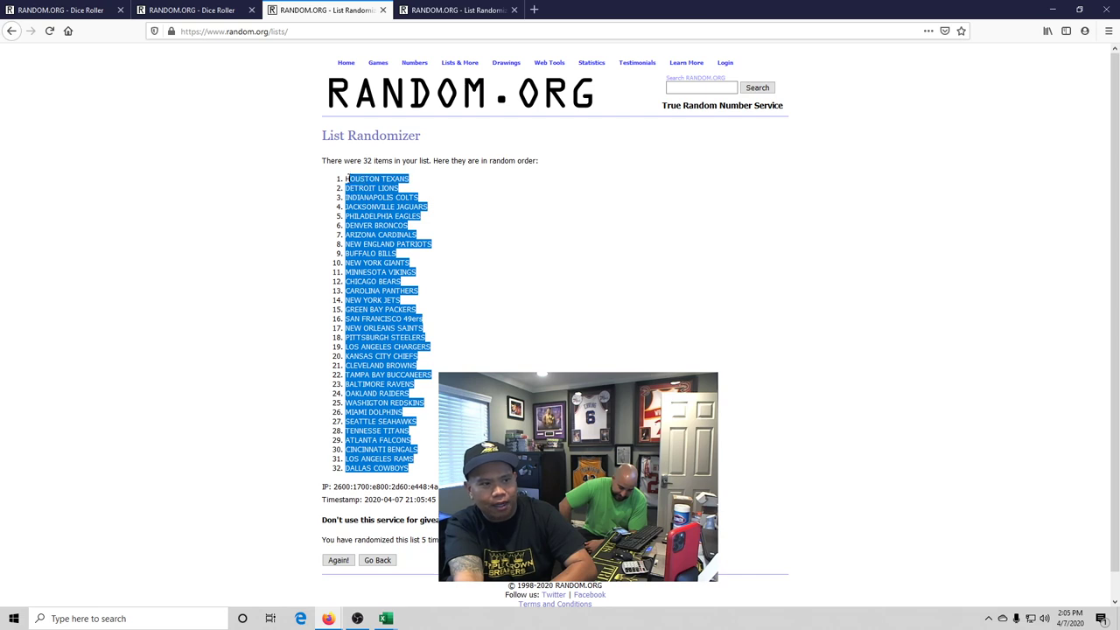
pyautogui.rightClick(367, 184)
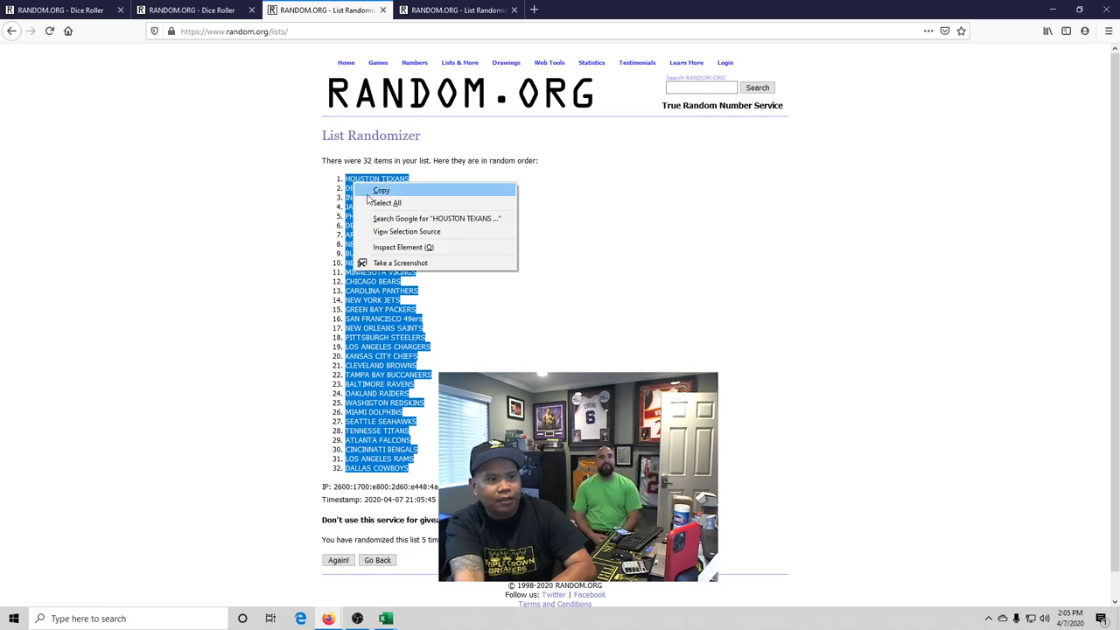
pyautogui.click(370, 191)
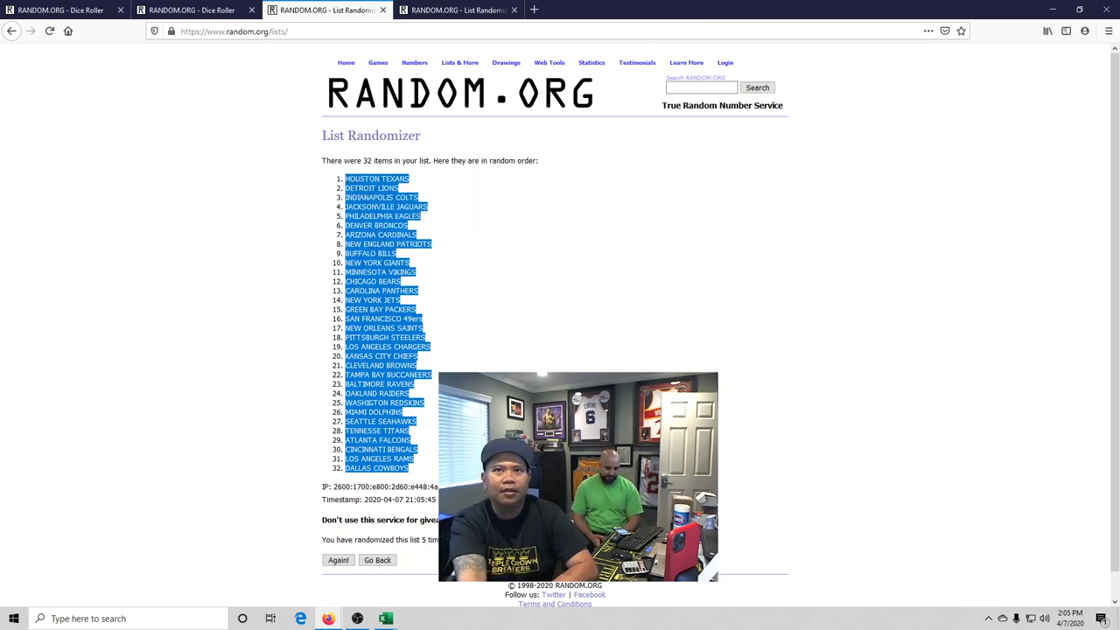
pyautogui.hotkey('alt', 'Tab')
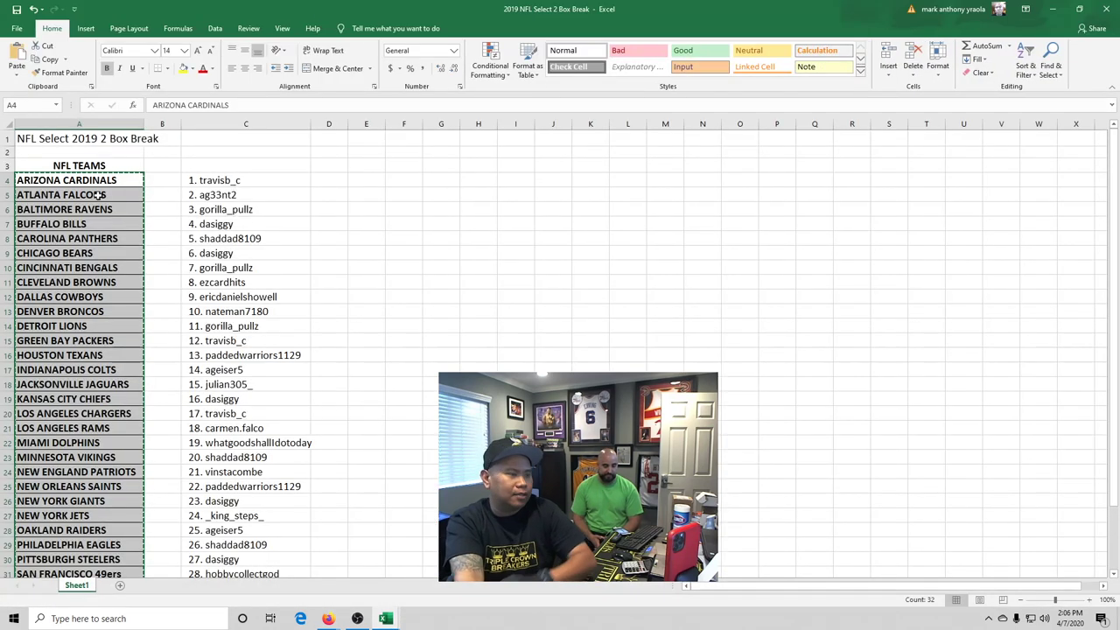
pyautogui.hotkey('ctrl', 'v')
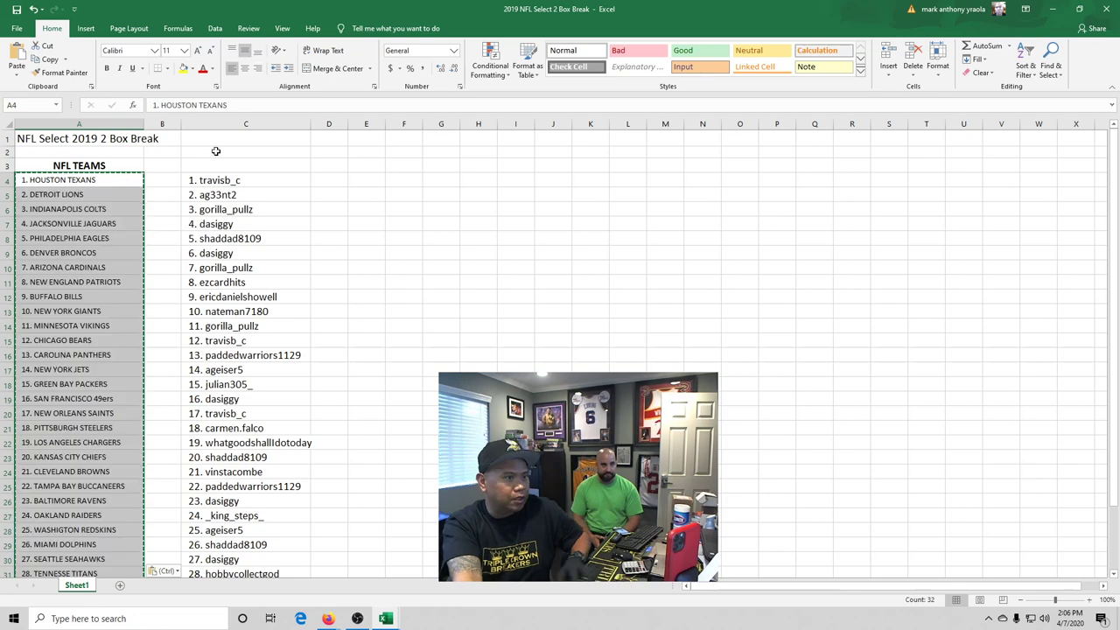
pyautogui.click(393, 195)
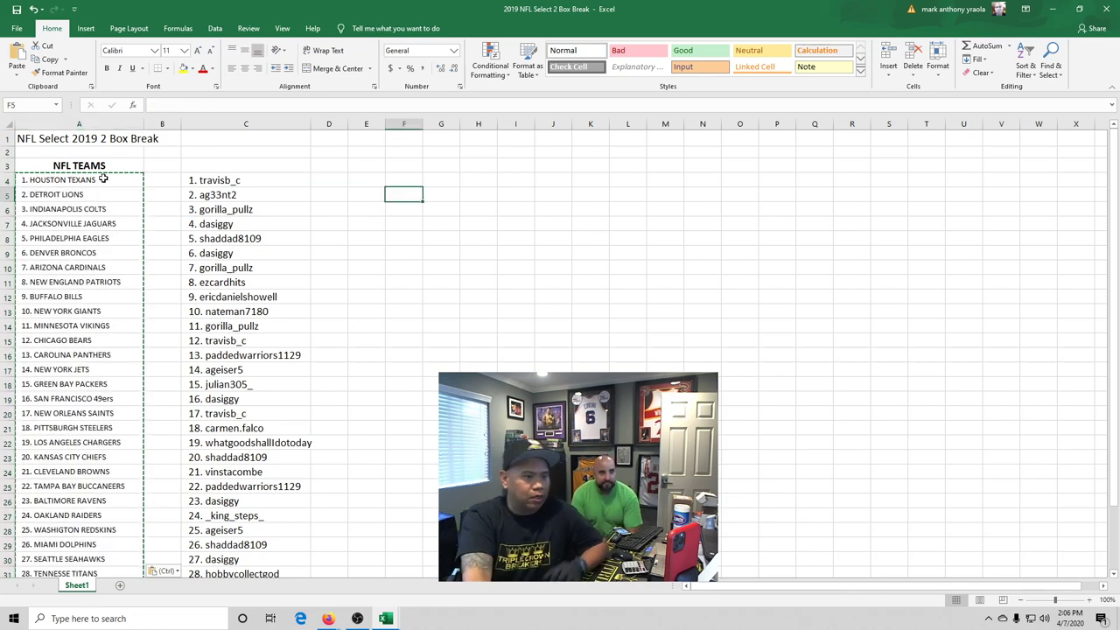
# Format the team and participant lists in A4:C35 as bold with font size 14.
pyautogui.moveTo(106, 180); pyautogui.dragTo(232, 516)
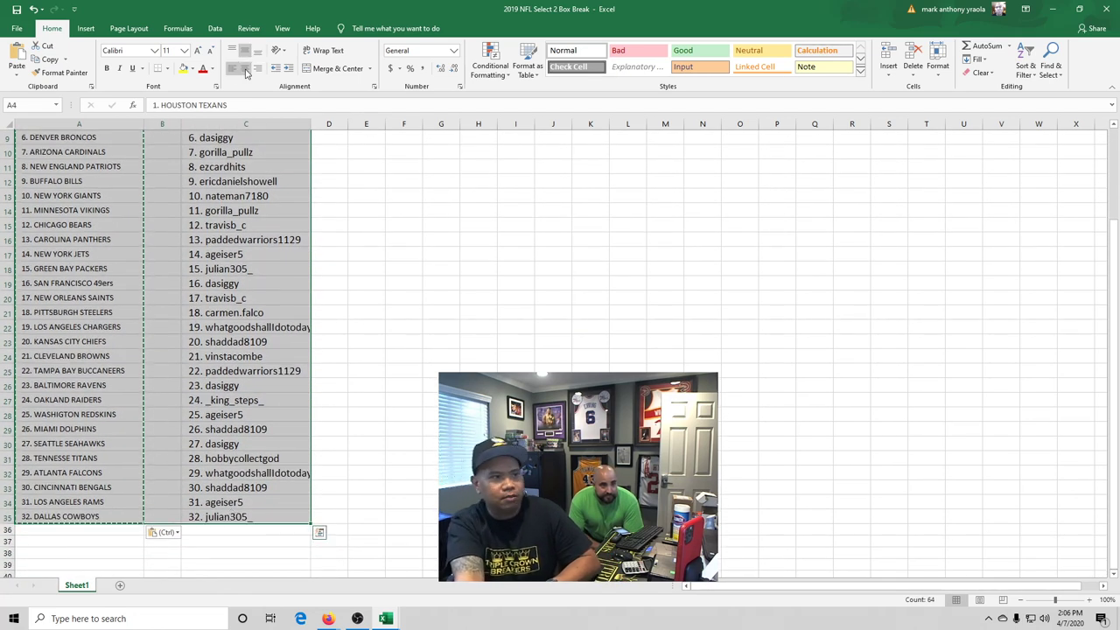
pyautogui.click(107, 68)
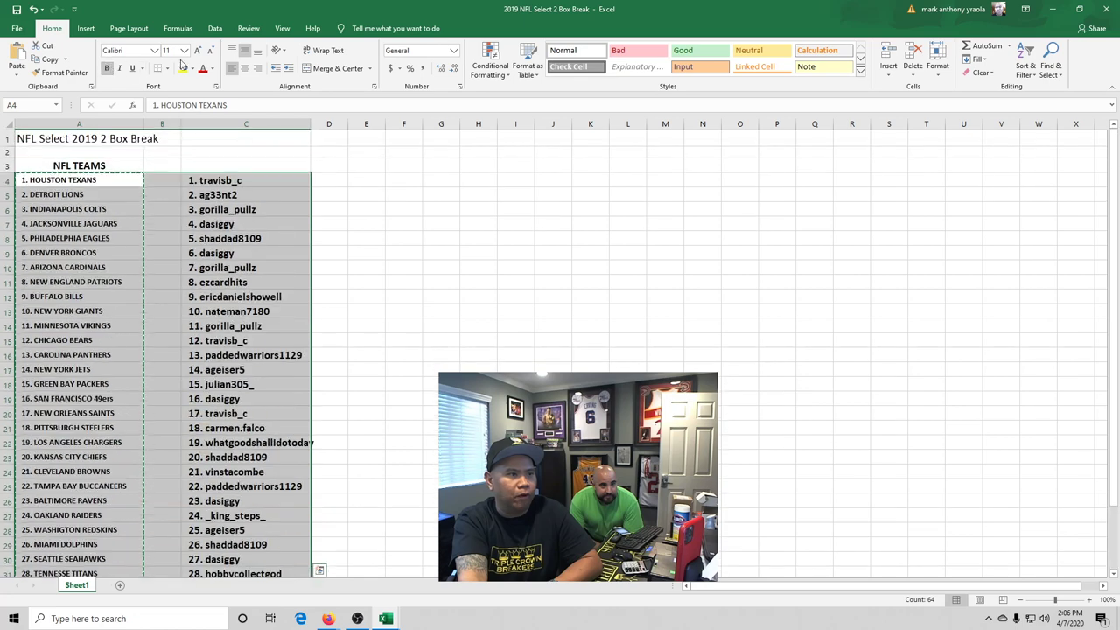
pyautogui.click(185, 50)
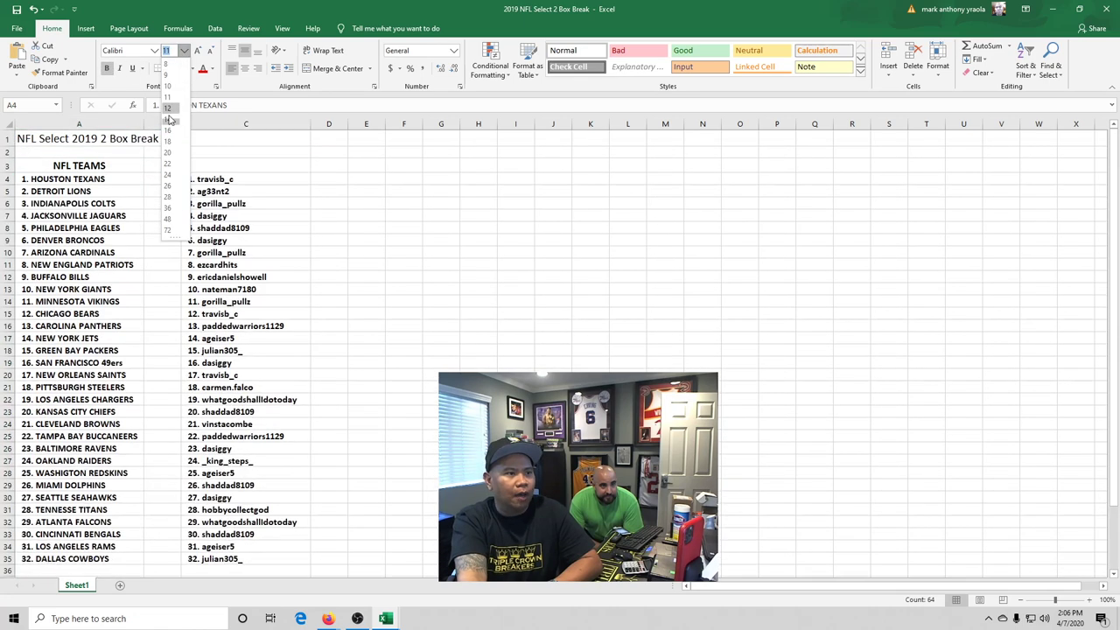
pyautogui.click(171, 140)
pyautogui.click(451, 271)
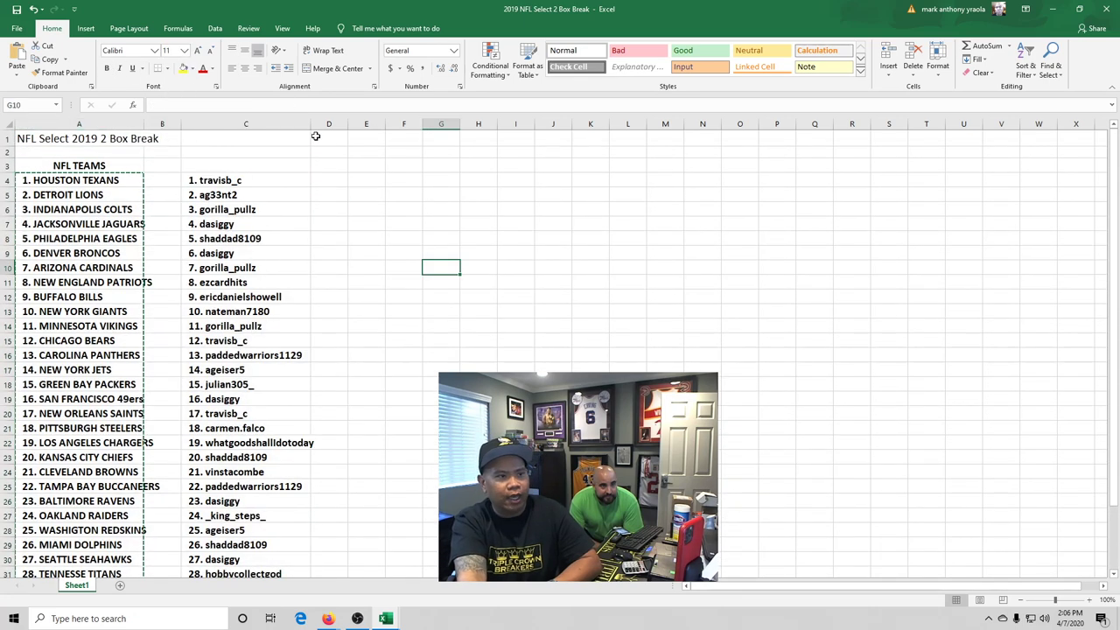
# Widen column C to fit the participant names and apply all borders to A4:C35.
pyautogui.moveTo(311, 125); pyautogui.dragTo(317, 174)
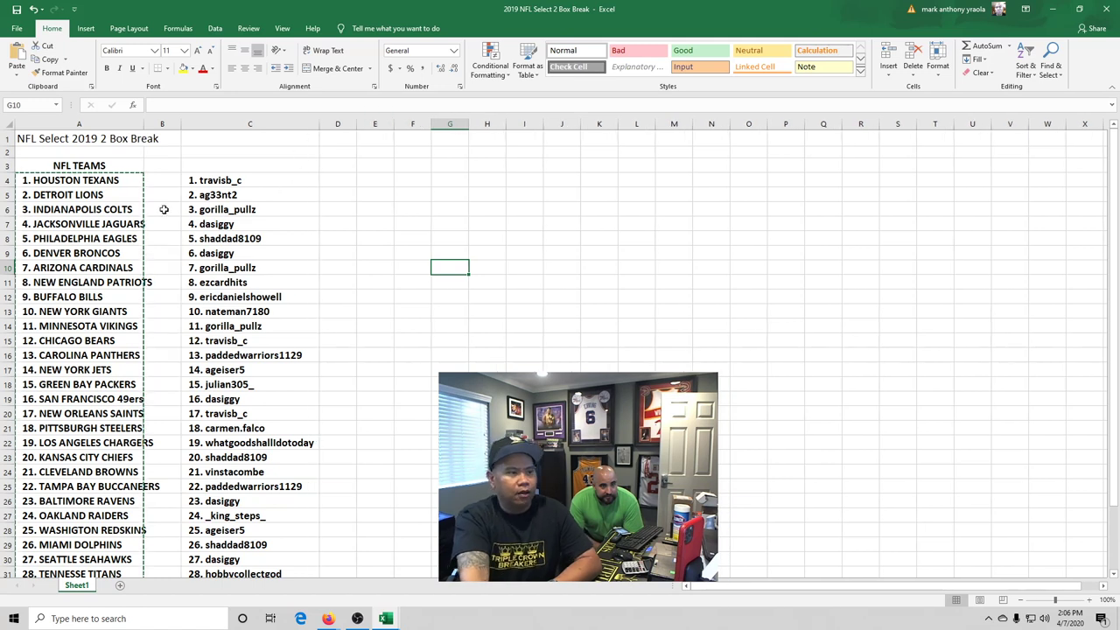
pyautogui.click(390, 243)
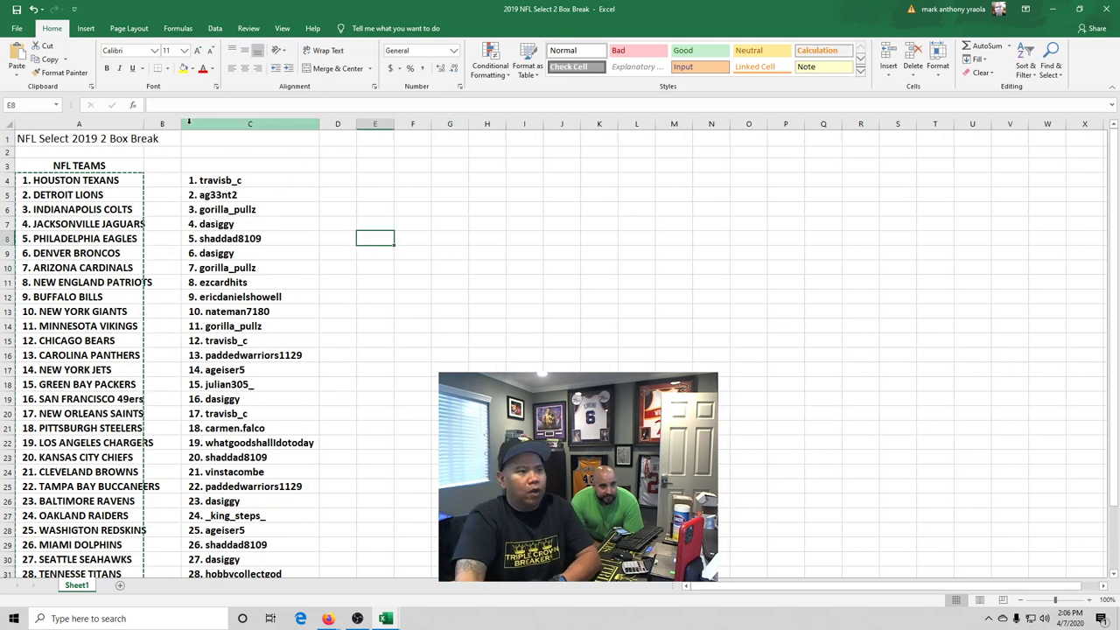
pyautogui.moveTo(83, 173); pyautogui.dragTo(236, 566)
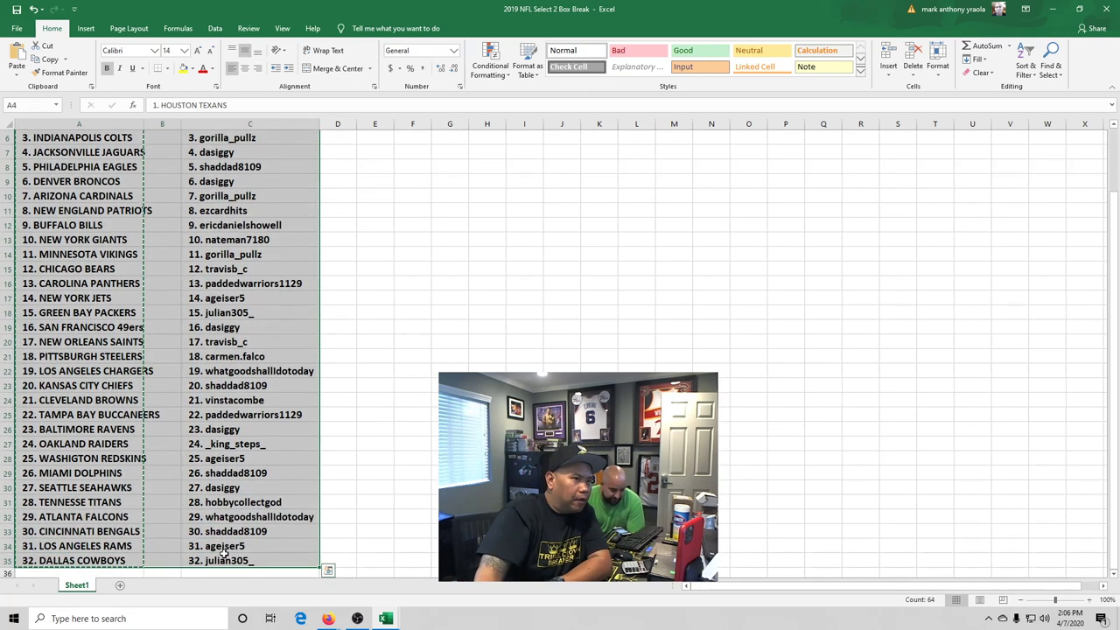
pyautogui.click(167, 68)
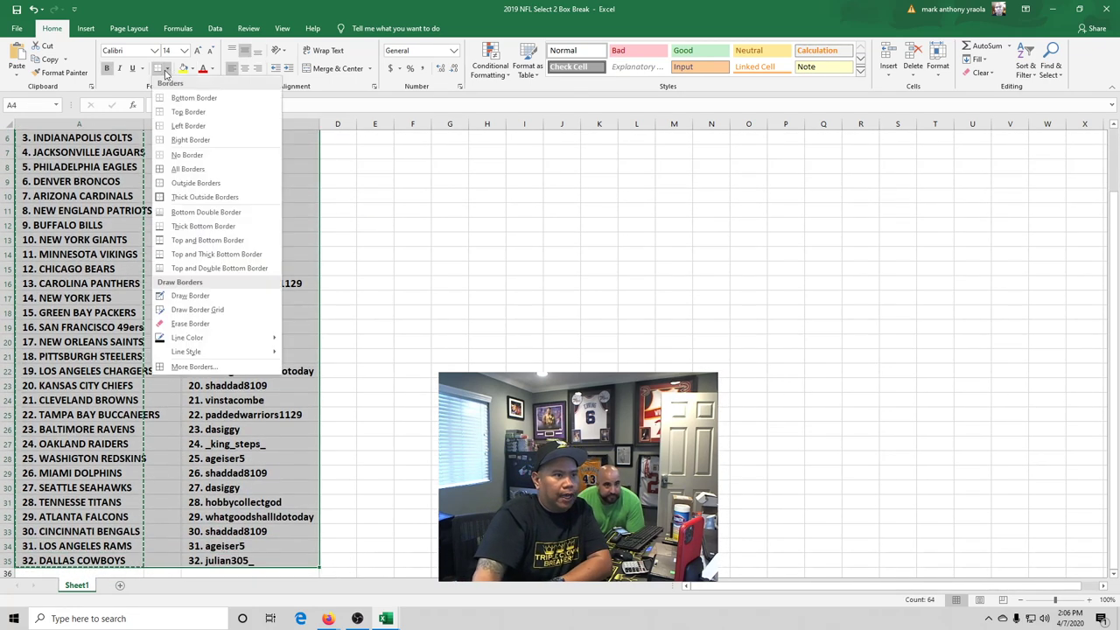
pyautogui.click(197, 169)
pyautogui.scroll(2, 393, 137)
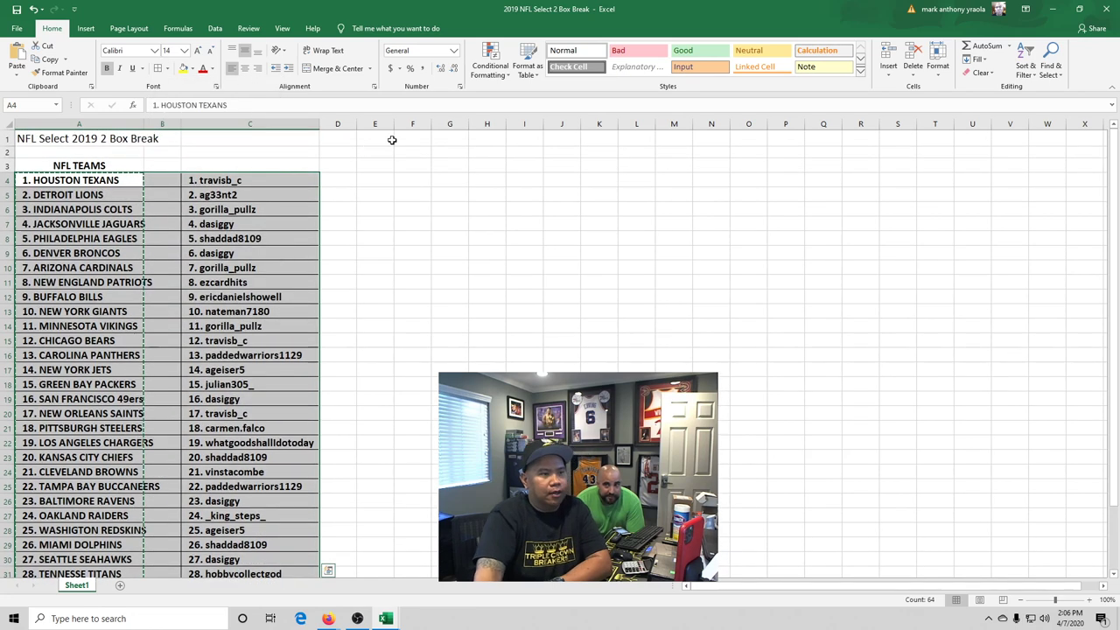
pyautogui.scroll(-1, 402, 241)
pyautogui.click(399, 242)
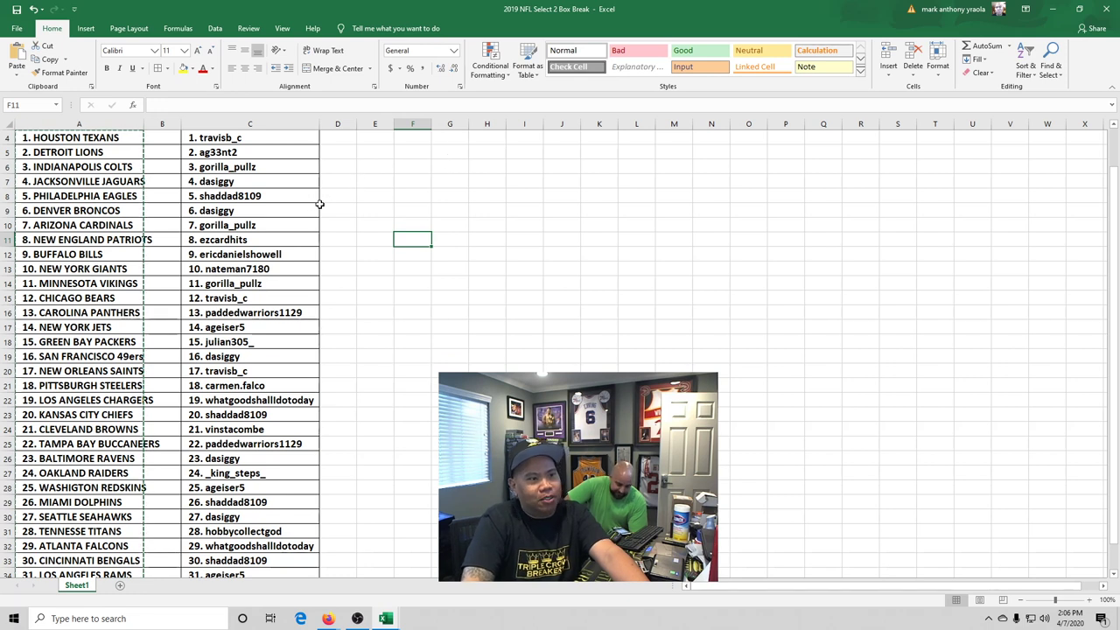
# Review the team and participant pairings row by row from the Indianapolis Colts to the Minnesota Vikings.
pyautogui.click(258, 165)
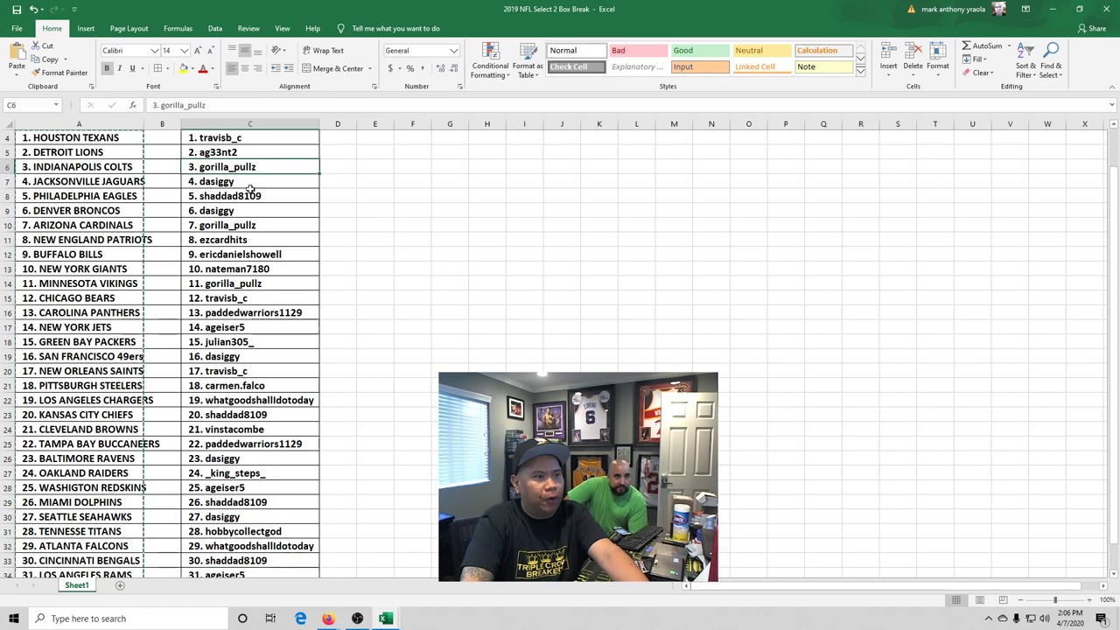
pyautogui.click(247, 183)
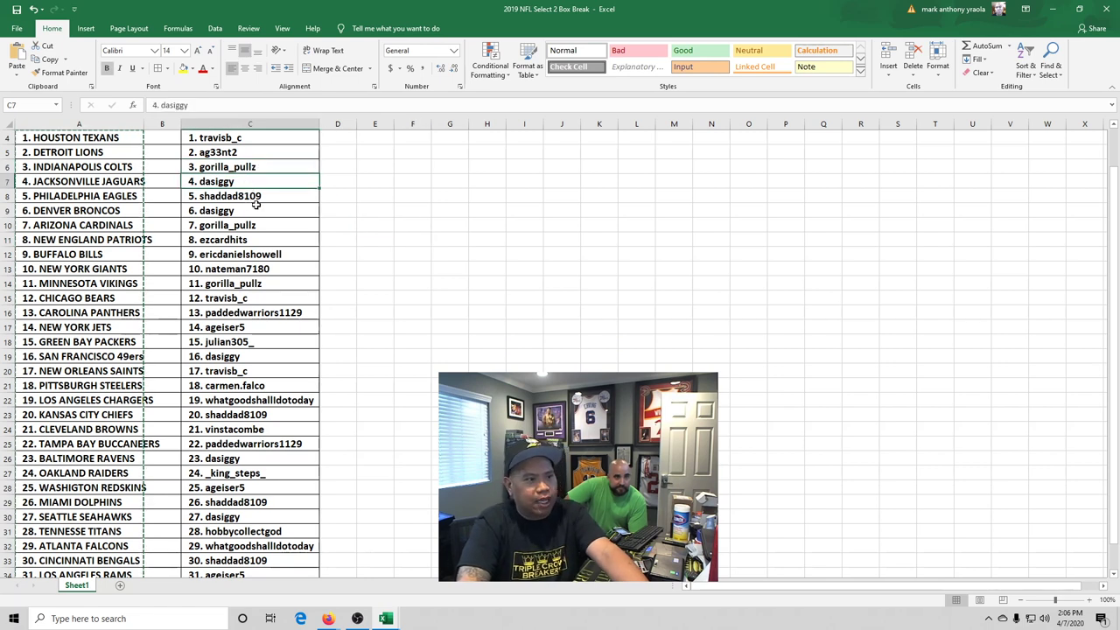
pyautogui.click(259, 198)
pyautogui.click(259, 220)
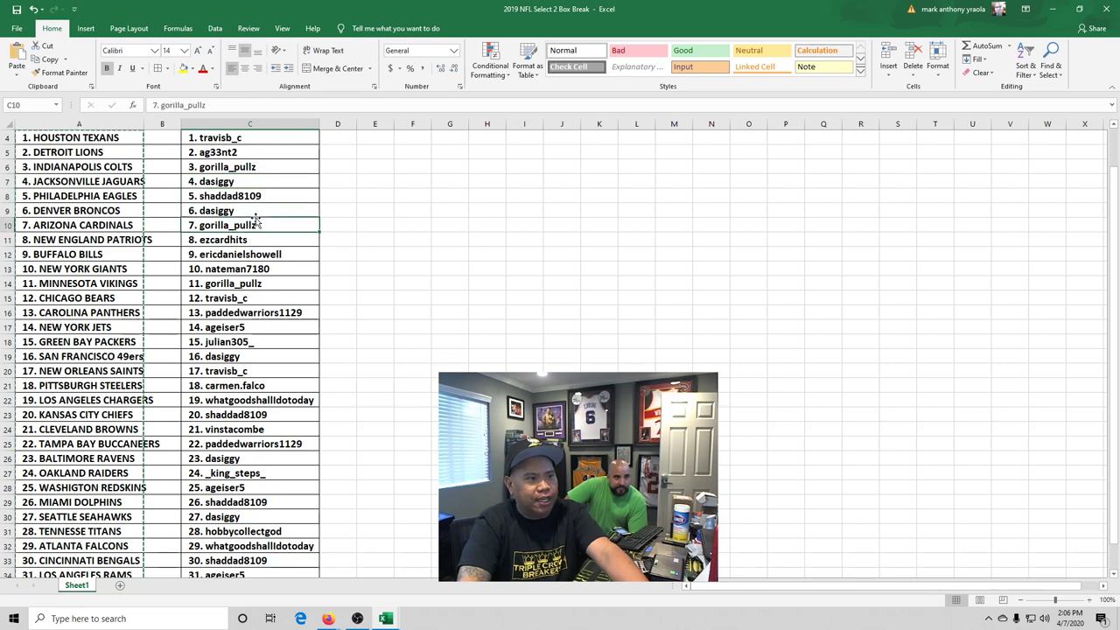
pyautogui.click(249, 210)
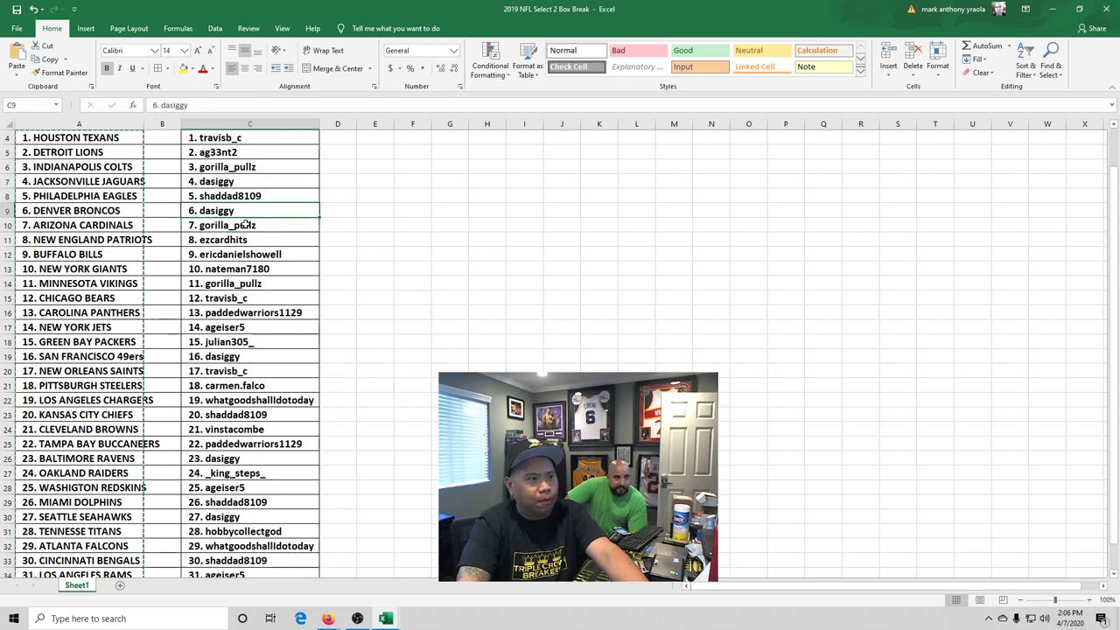
pyautogui.click(125, 226)
pyautogui.click(124, 242)
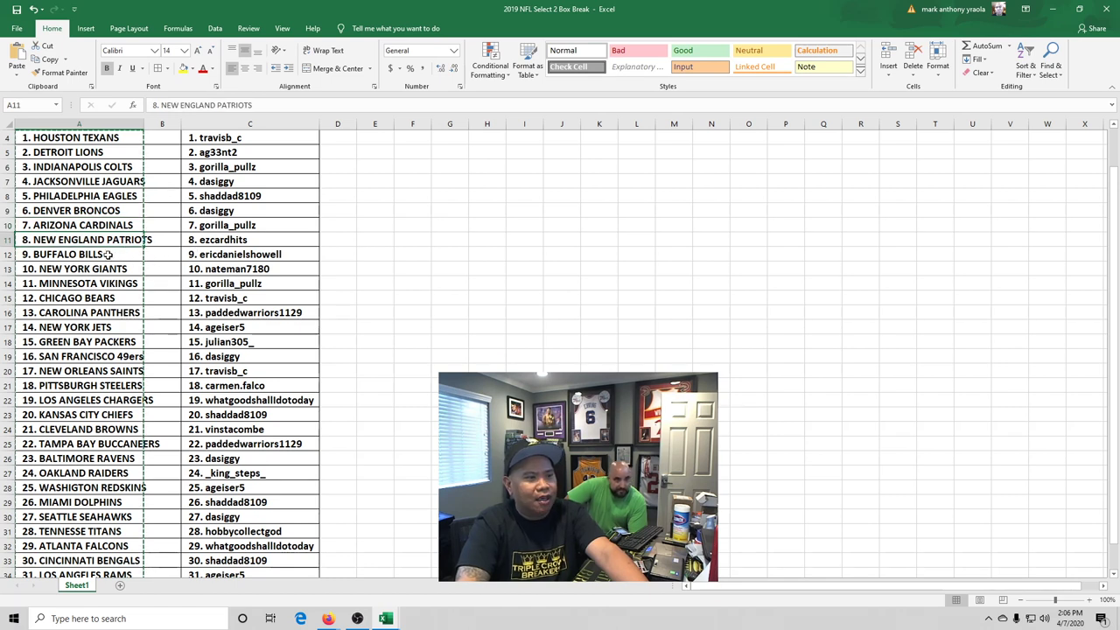
pyautogui.click(107, 254)
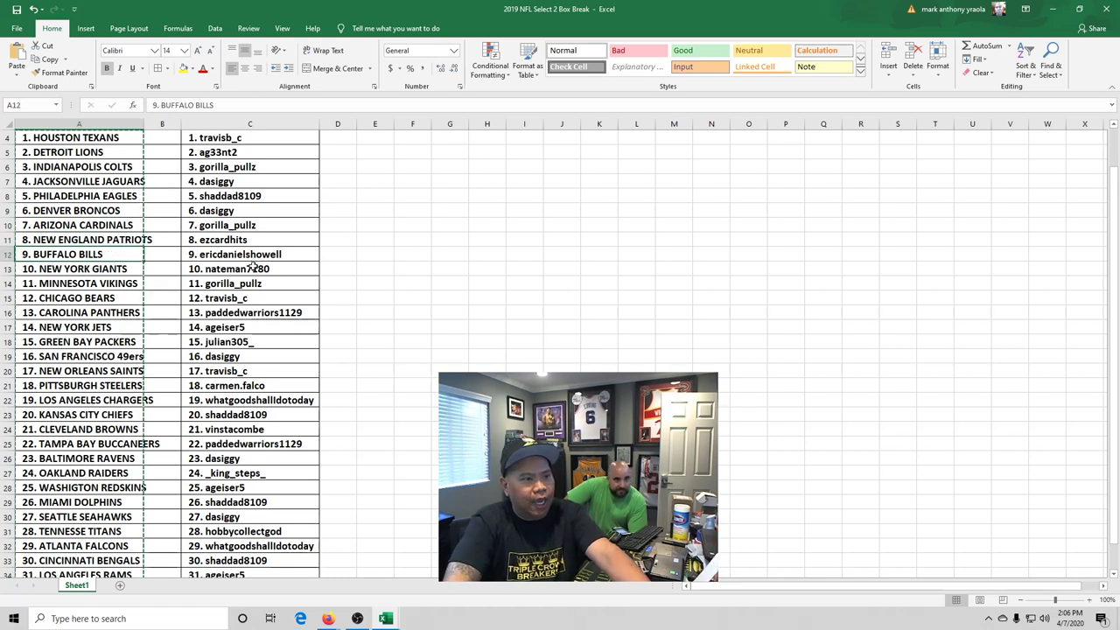
pyautogui.click(116, 269)
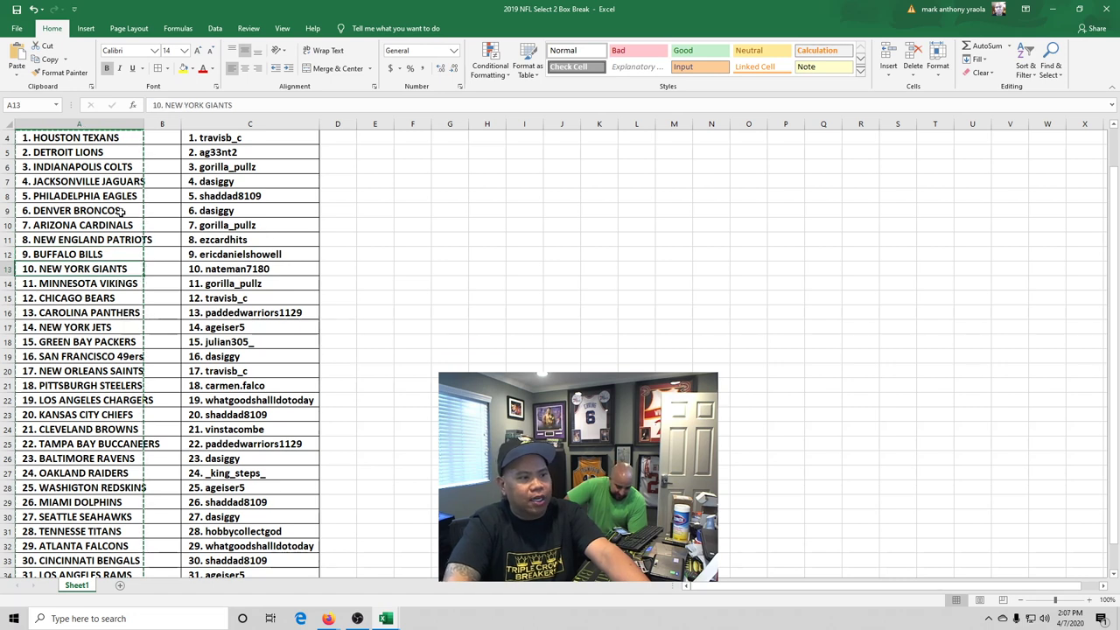
pyautogui.click(131, 284)
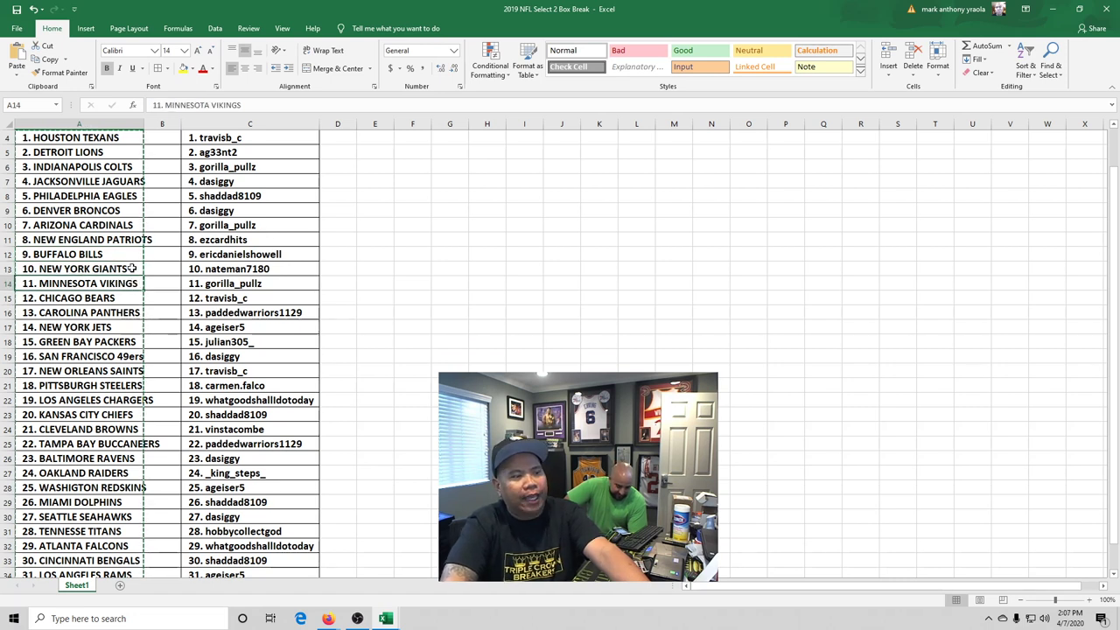
# Check the team and participant pairings one by one from the Chicago Bears to the Baltimore Ravens.
pyautogui.click(109, 302)
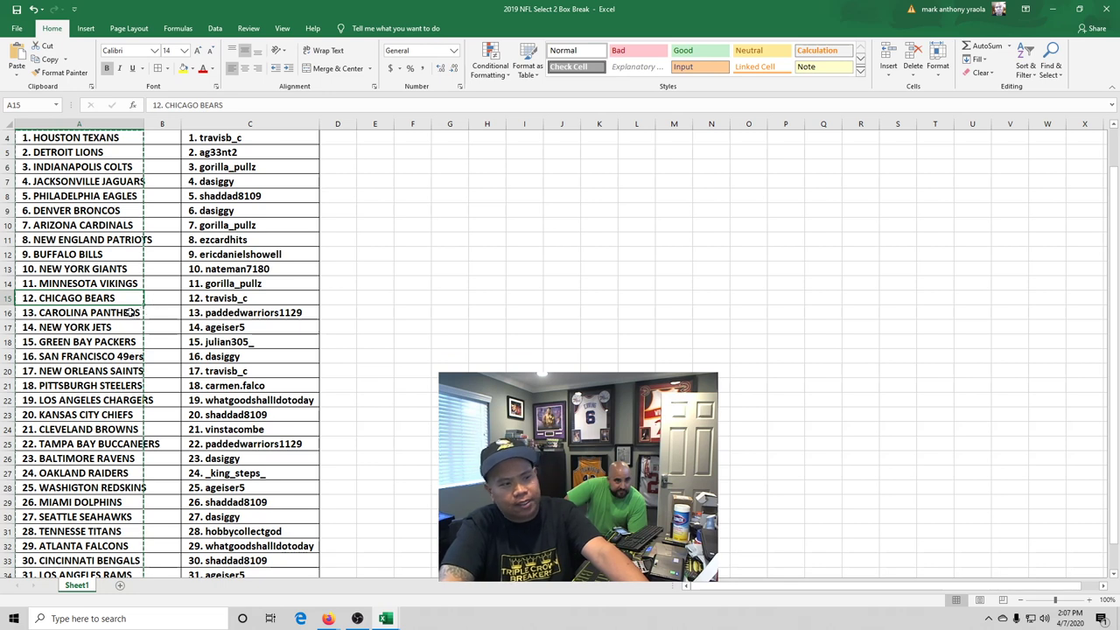
pyautogui.click(117, 315)
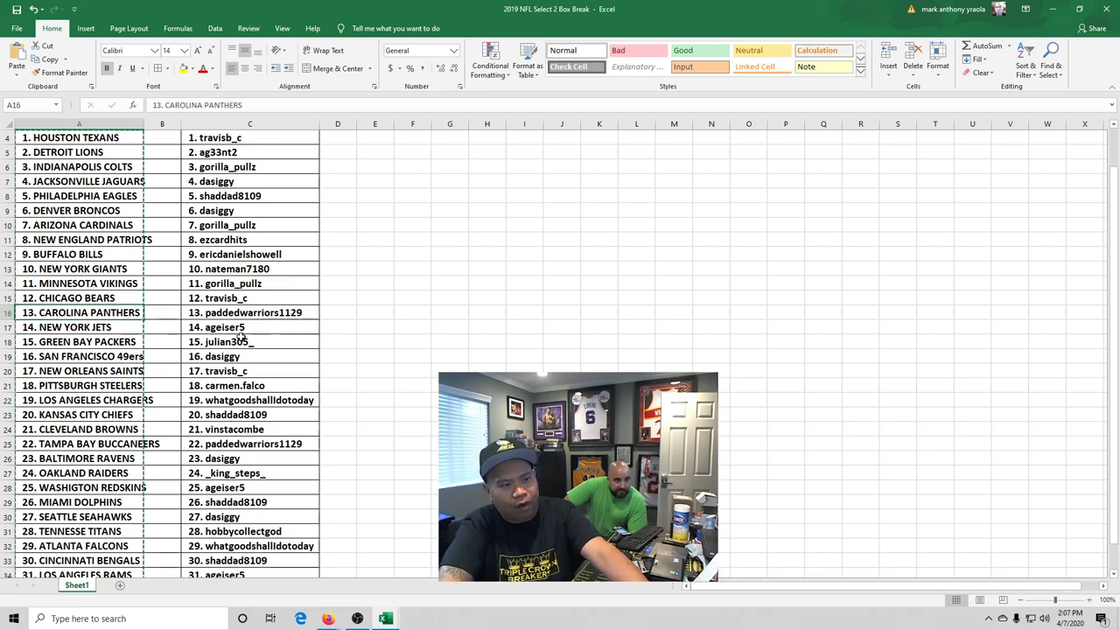
pyautogui.click(100, 329)
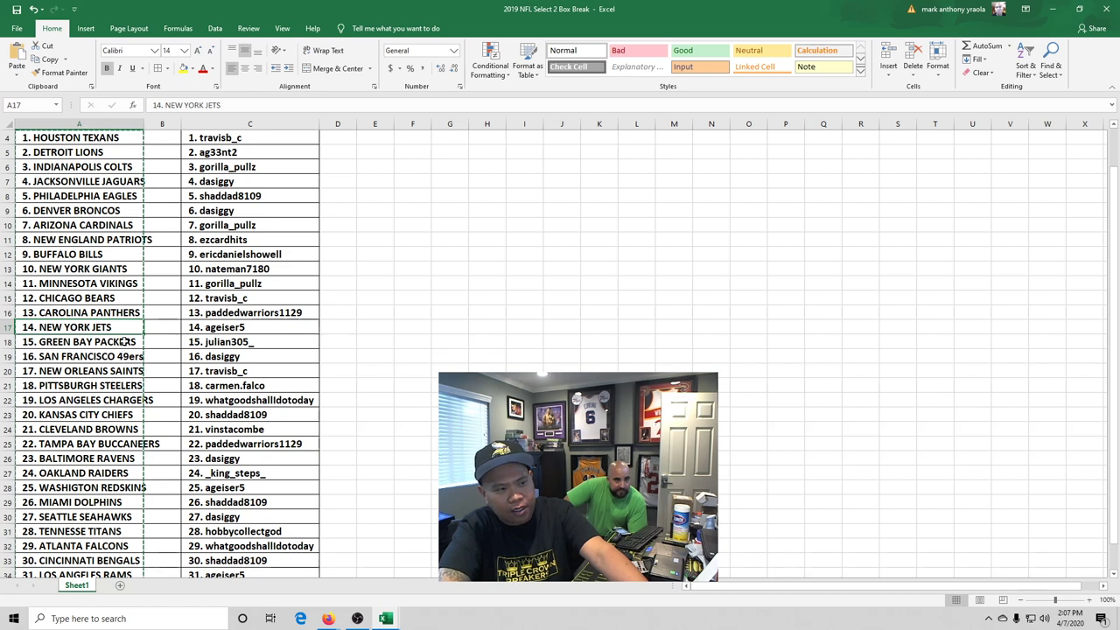
pyautogui.click(125, 341)
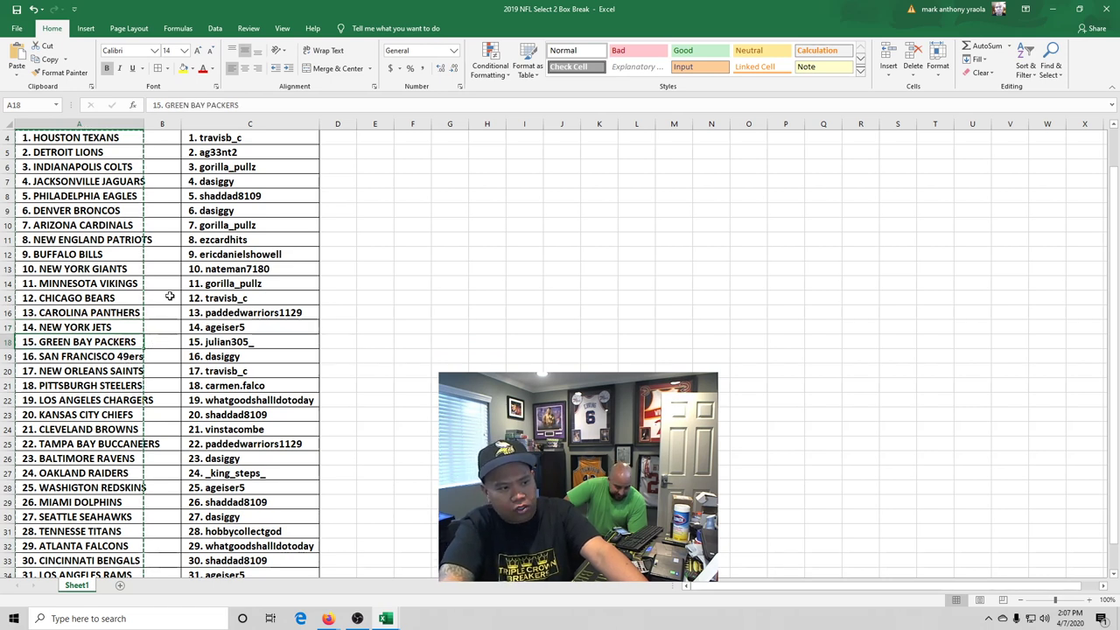
pyautogui.click(112, 357)
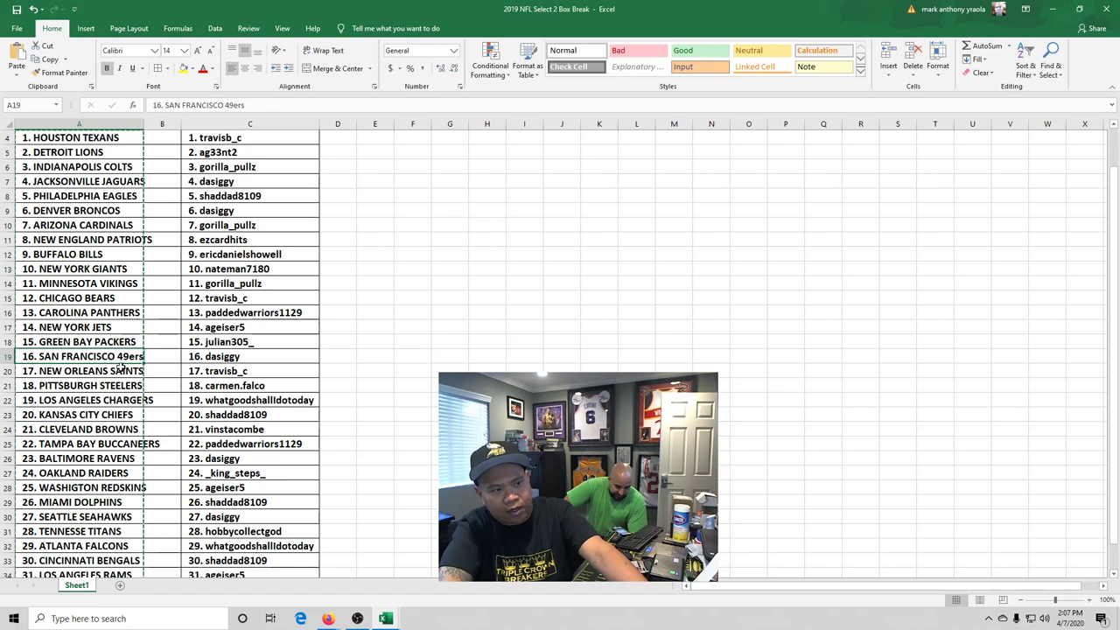
pyautogui.click(121, 371)
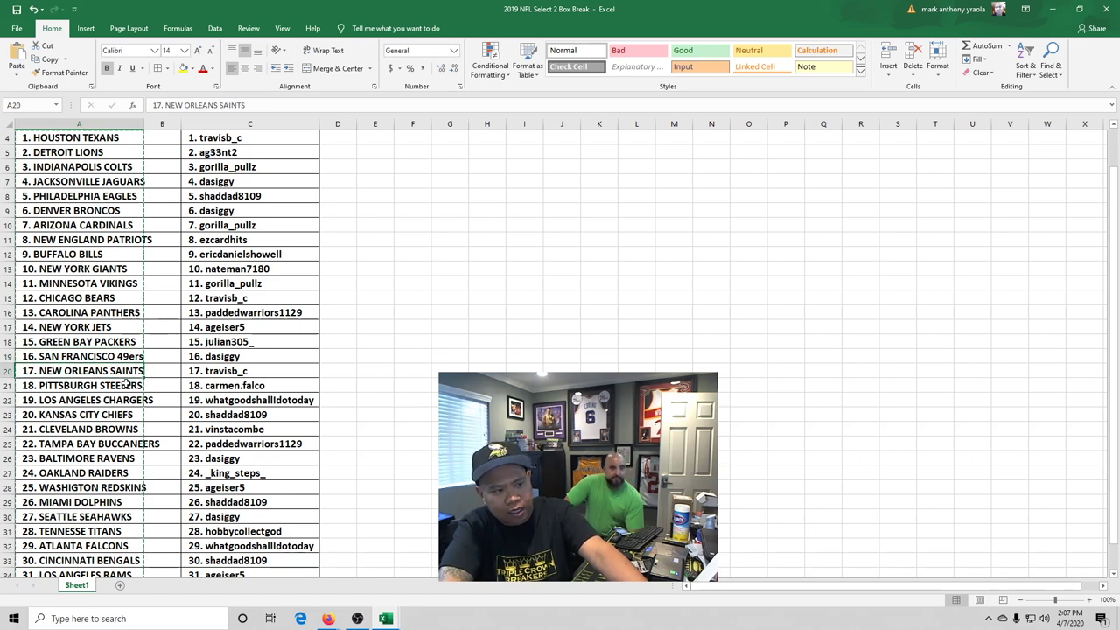
pyautogui.press('Down')
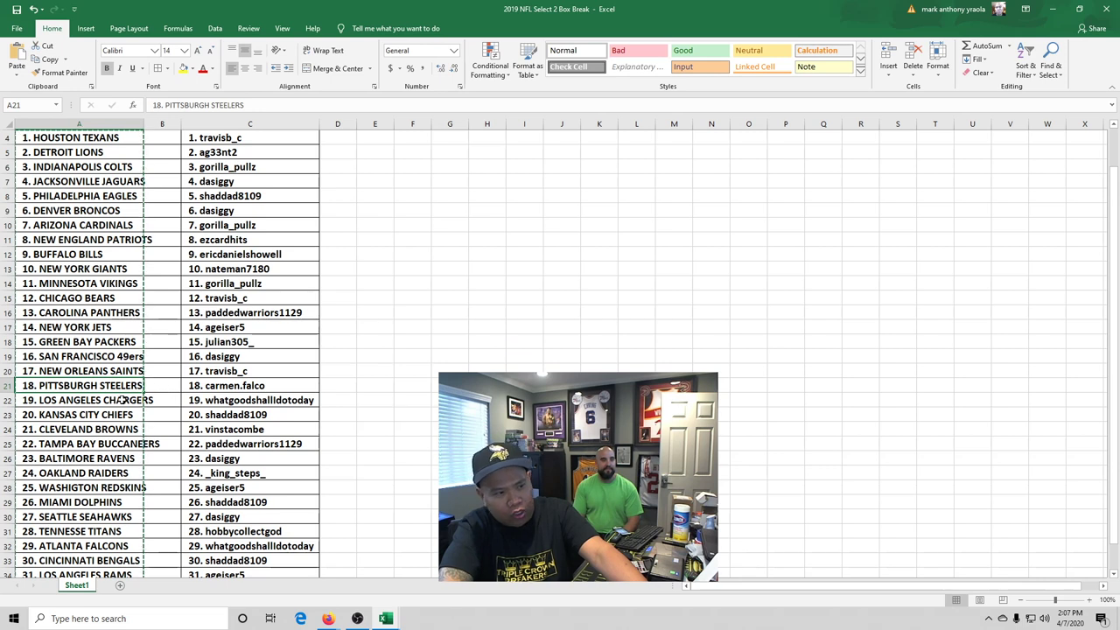
pyautogui.click(122, 399)
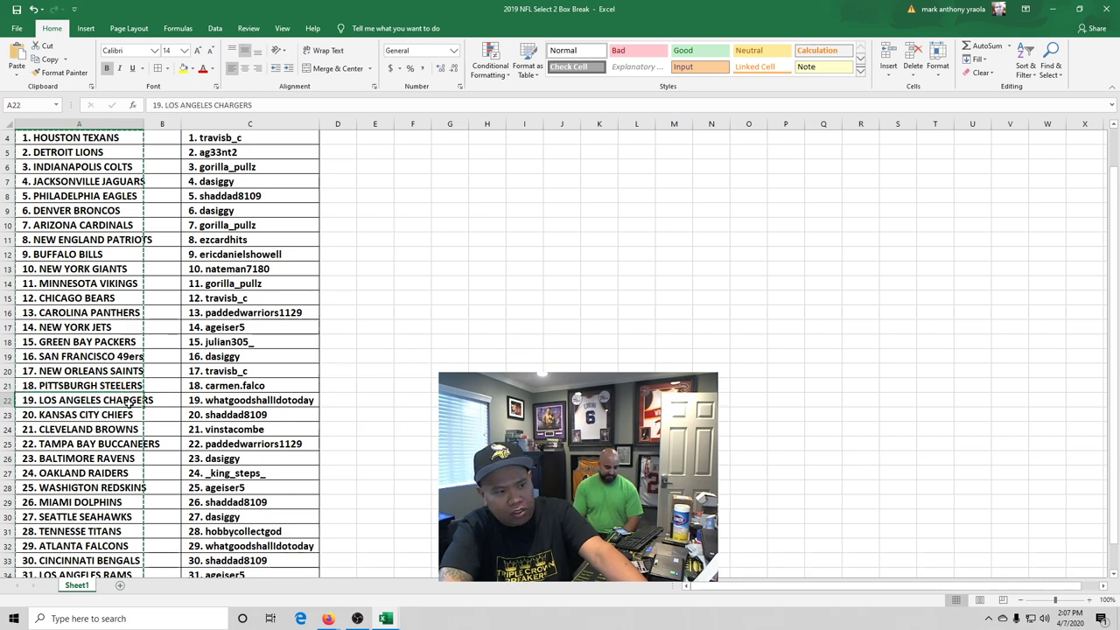
pyautogui.click(129, 416)
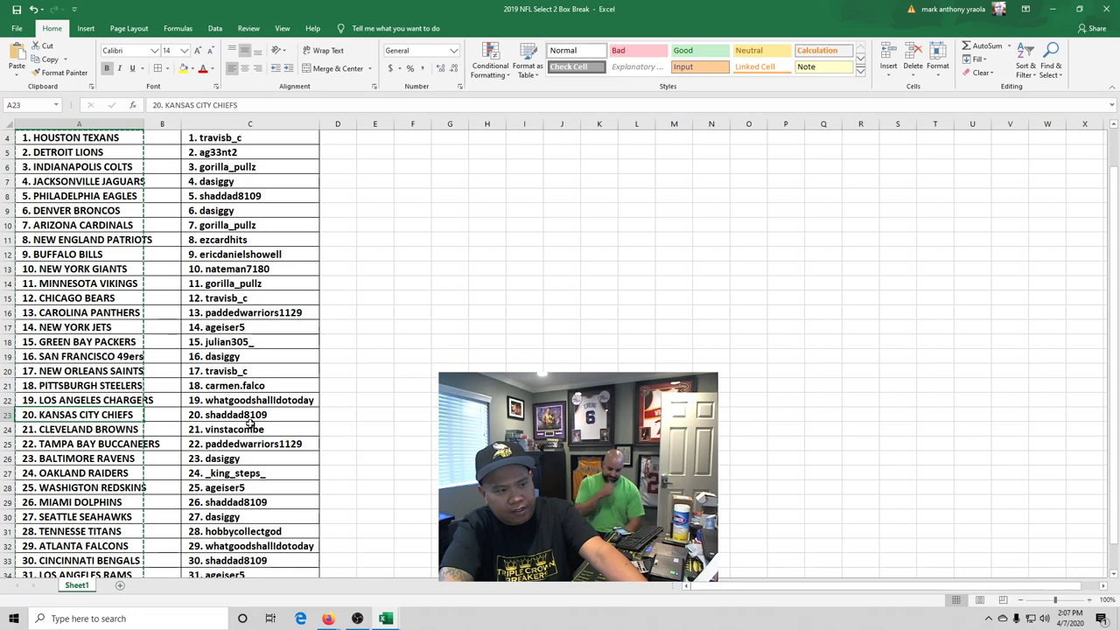
pyautogui.press('Down')
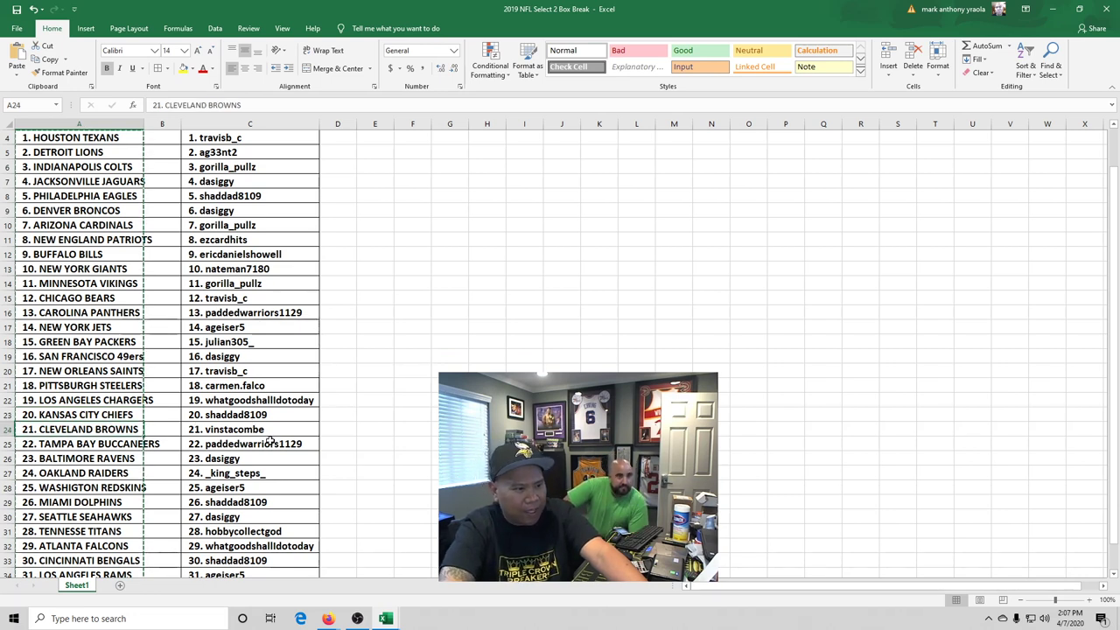
pyautogui.click(102, 444)
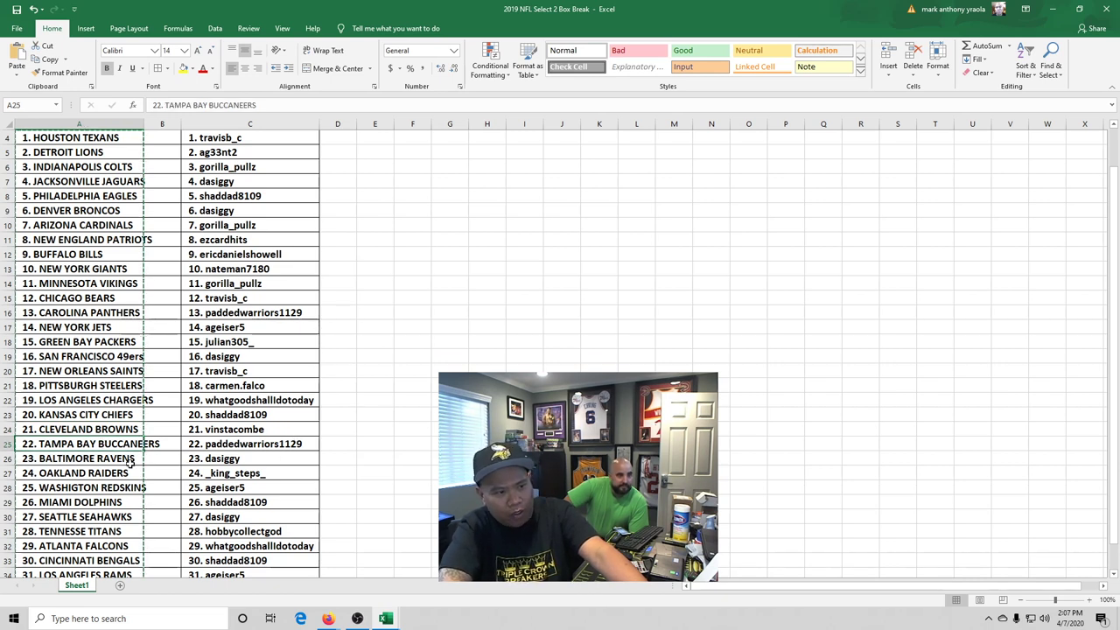
pyautogui.click(129, 461)
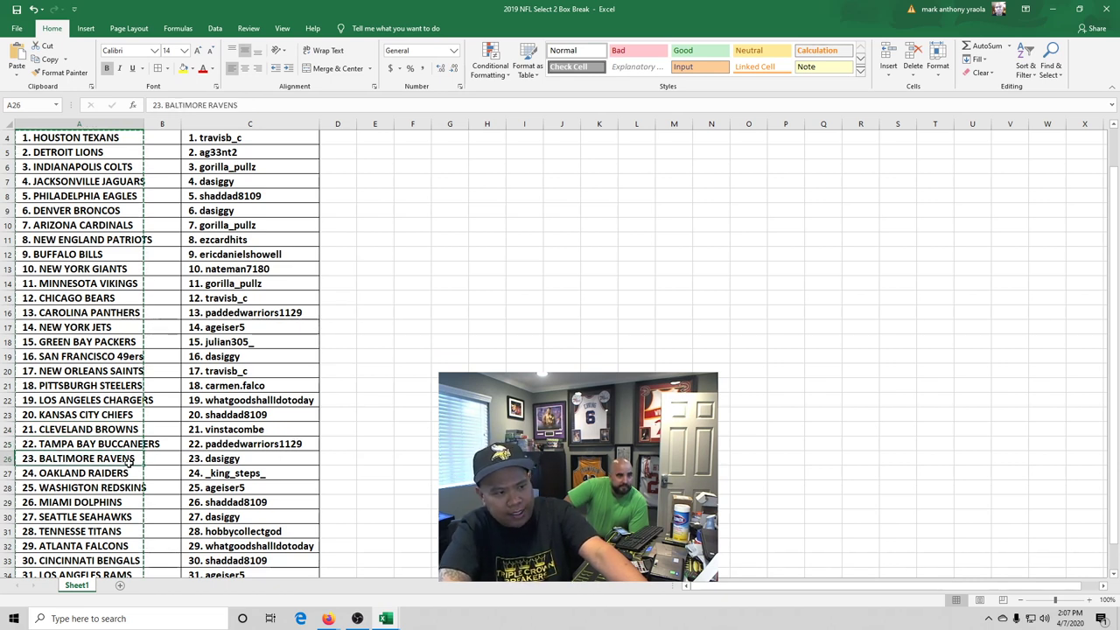
# Go through the remaining pairings from the Oakland Raiders to the Dallas Cowboys at the end of the list.
pyautogui.click(234, 473)
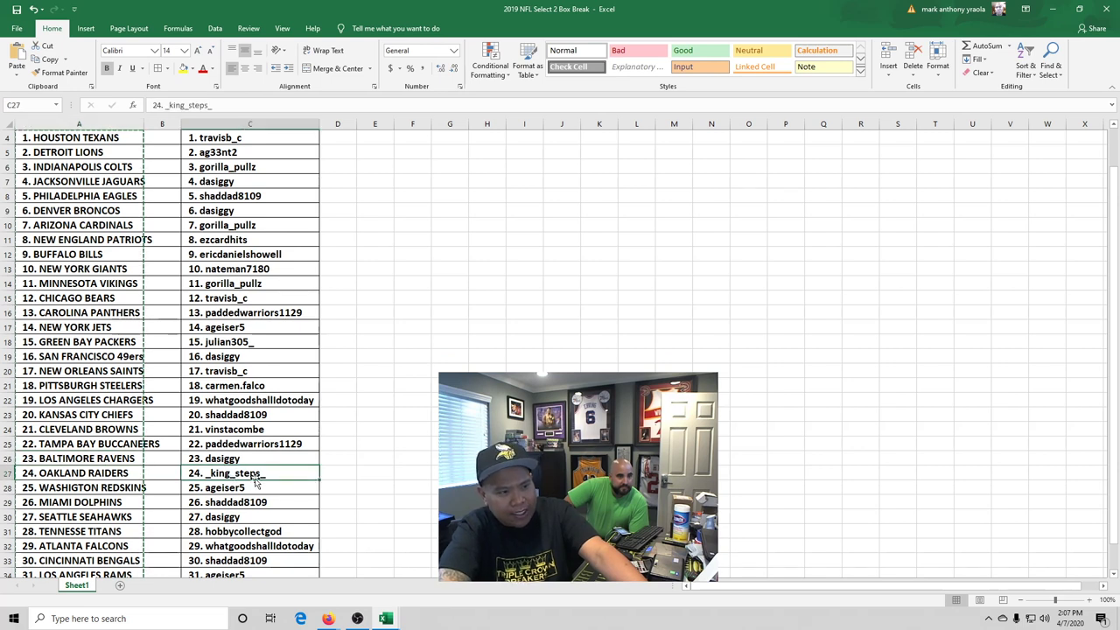
pyautogui.click(226, 493)
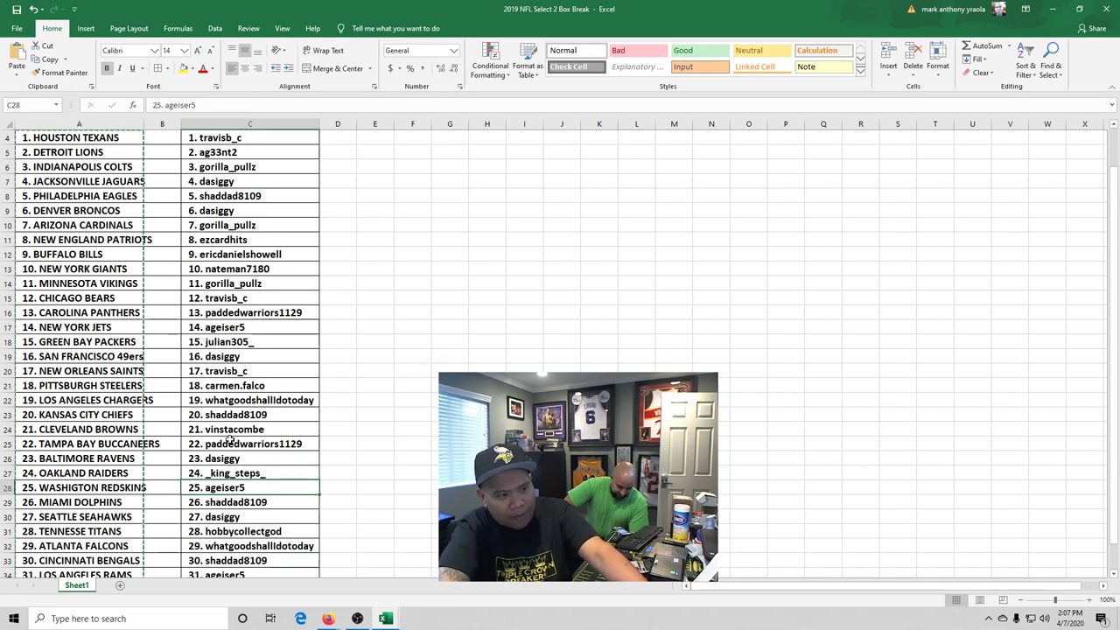
pyautogui.click(244, 502)
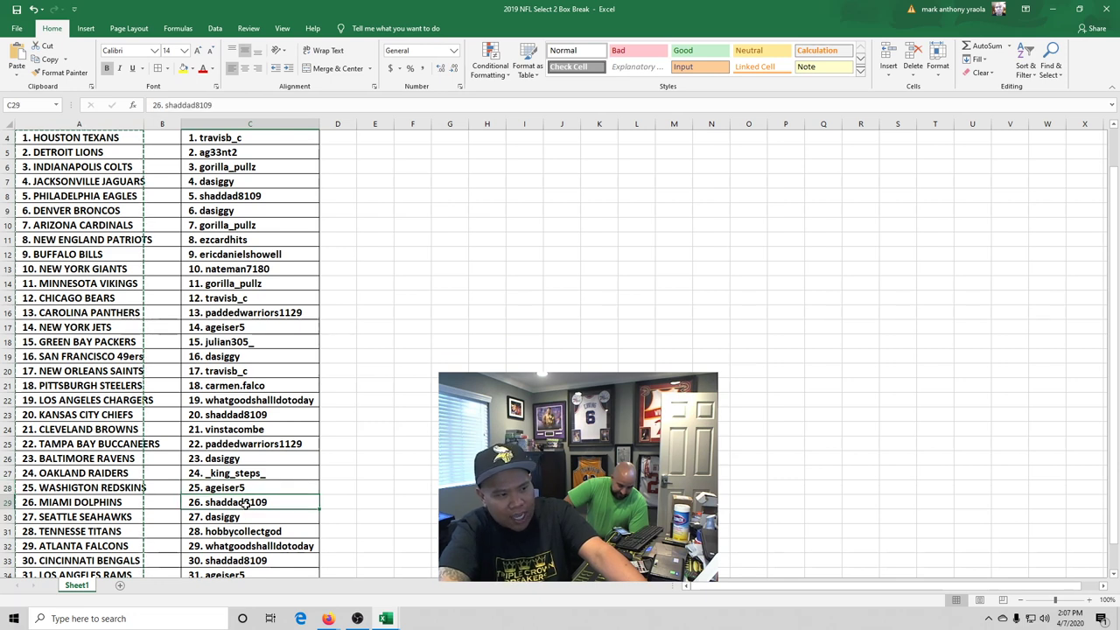
pyautogui.click(250, 524)
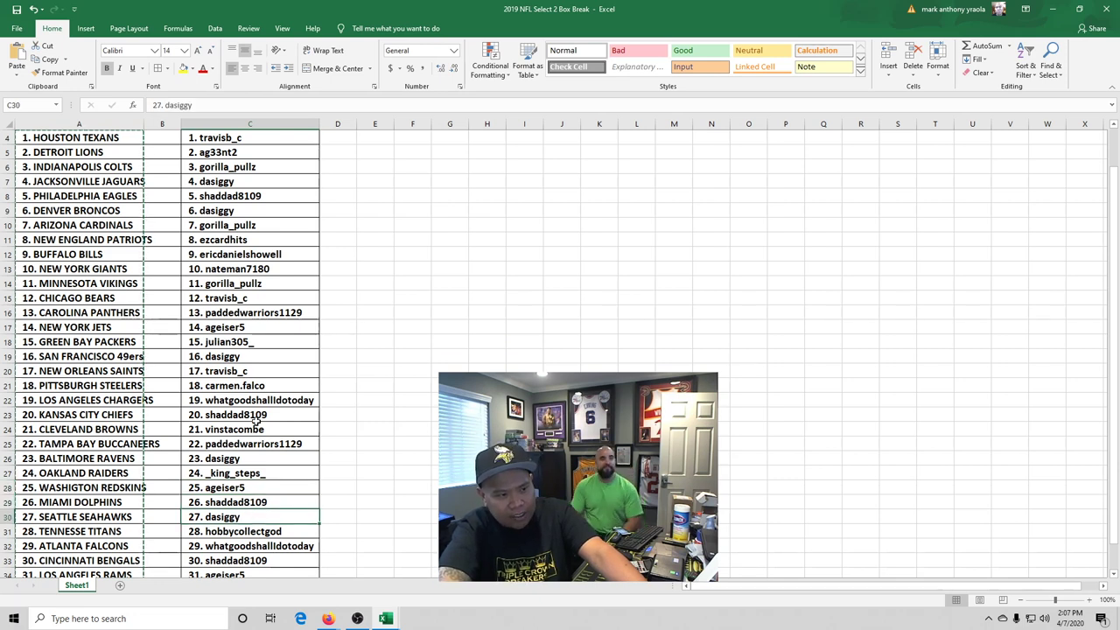
pyautogui.click(256, 529)
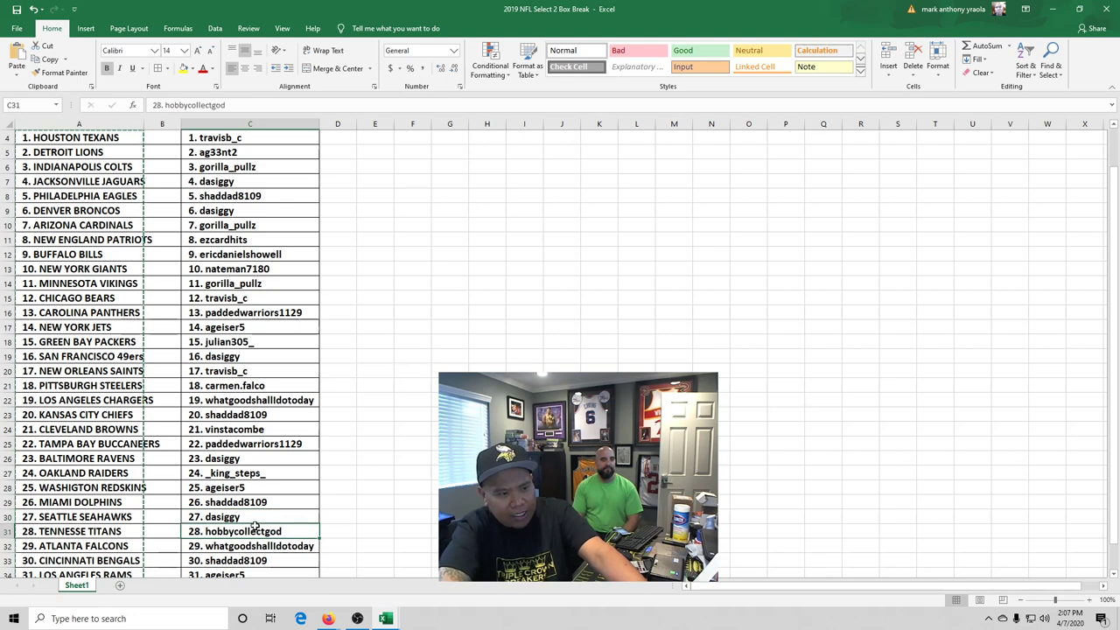
pyautogui.click(265, 545)
pyautogui.scroll(-1, 263, 544)
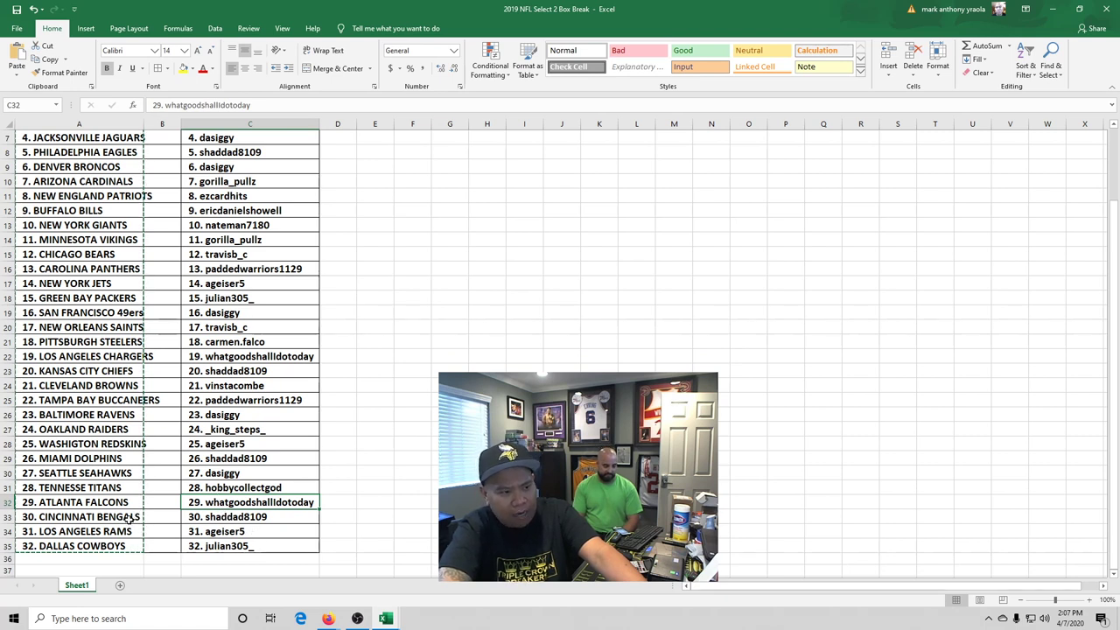
pyautogui.click(236, 518)
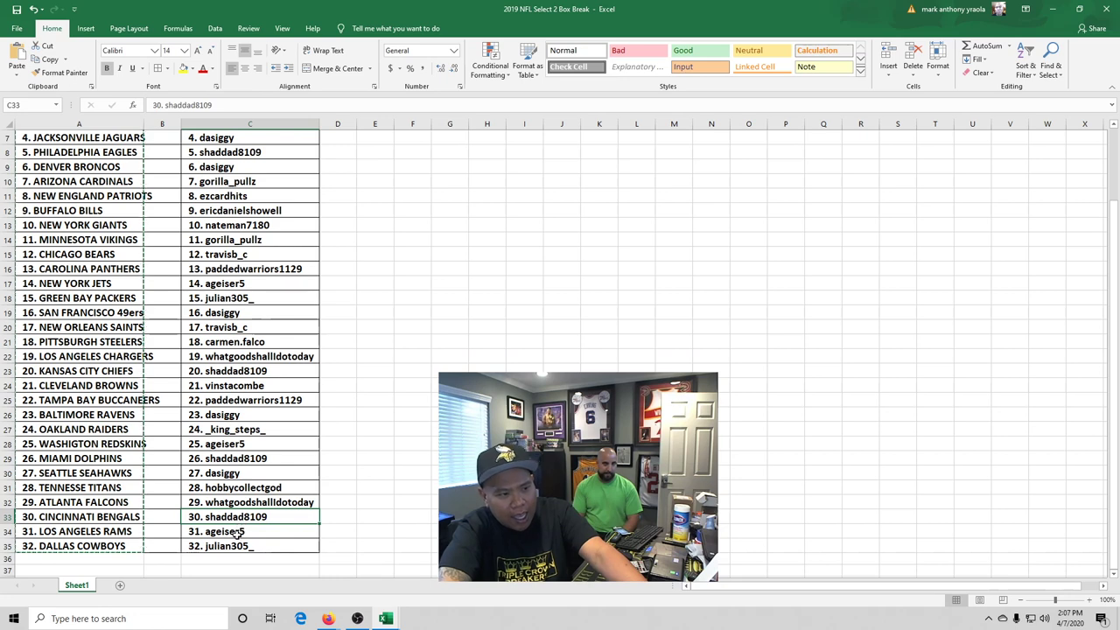
pyautogui.click(236, 532)
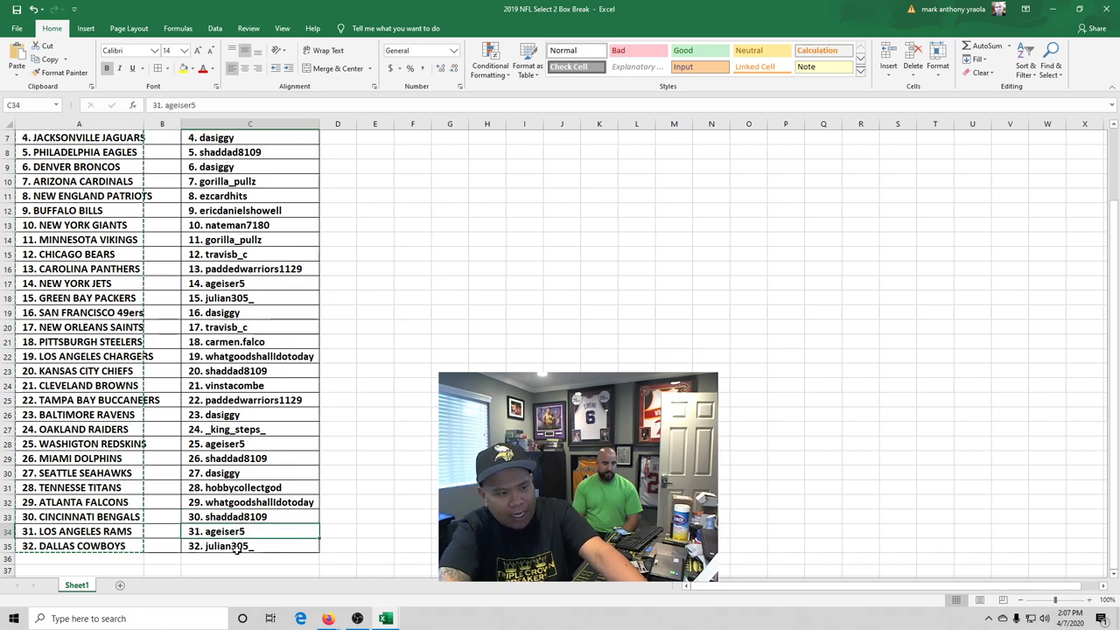
pyautogui.click(235, 548)
pyautogui.scroll(-2, 252, 520)
pyautogui.scroll(2, 252, 518)
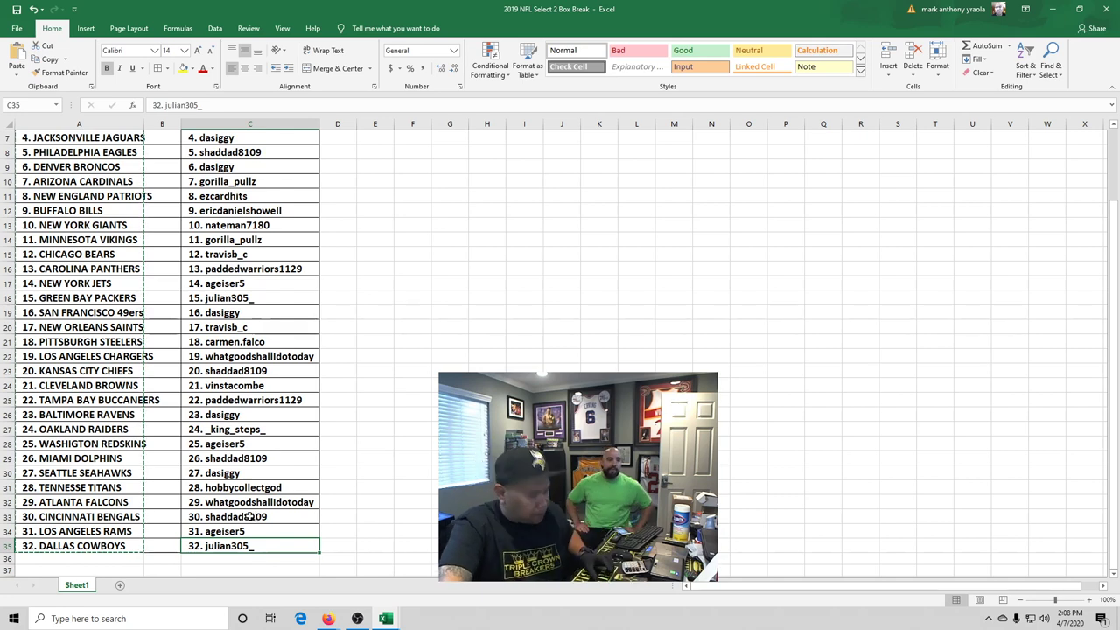
# Zoom the worksheet out to 85% to fit all 32 pairings and the title, and deselect the list.
pyautogui.scroll(-1, 247, 503)
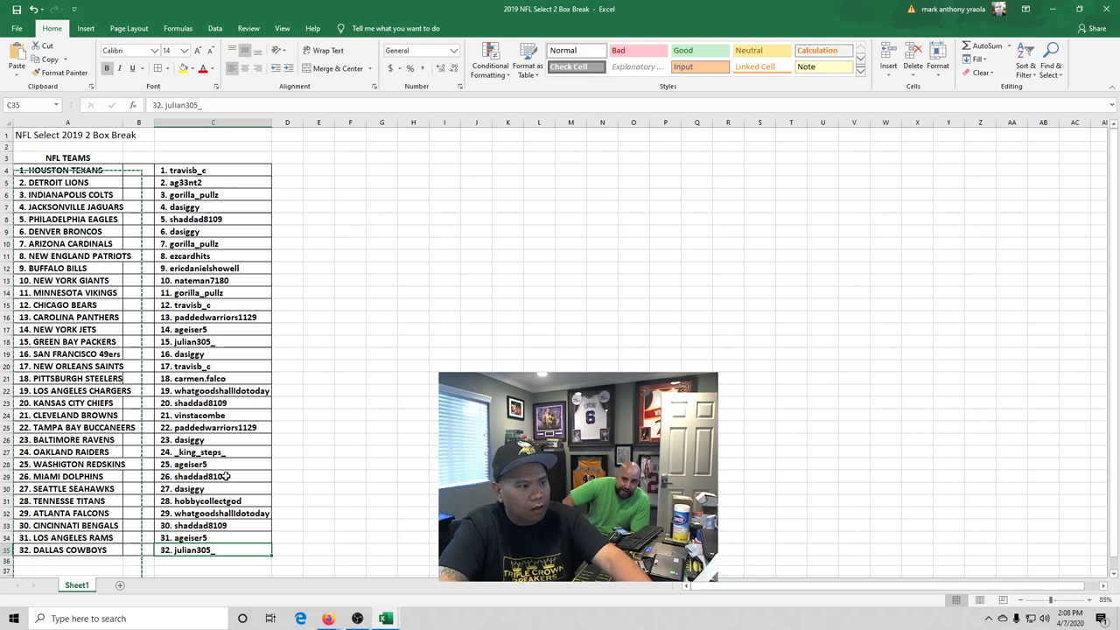
pyautogui.click(412, 380)
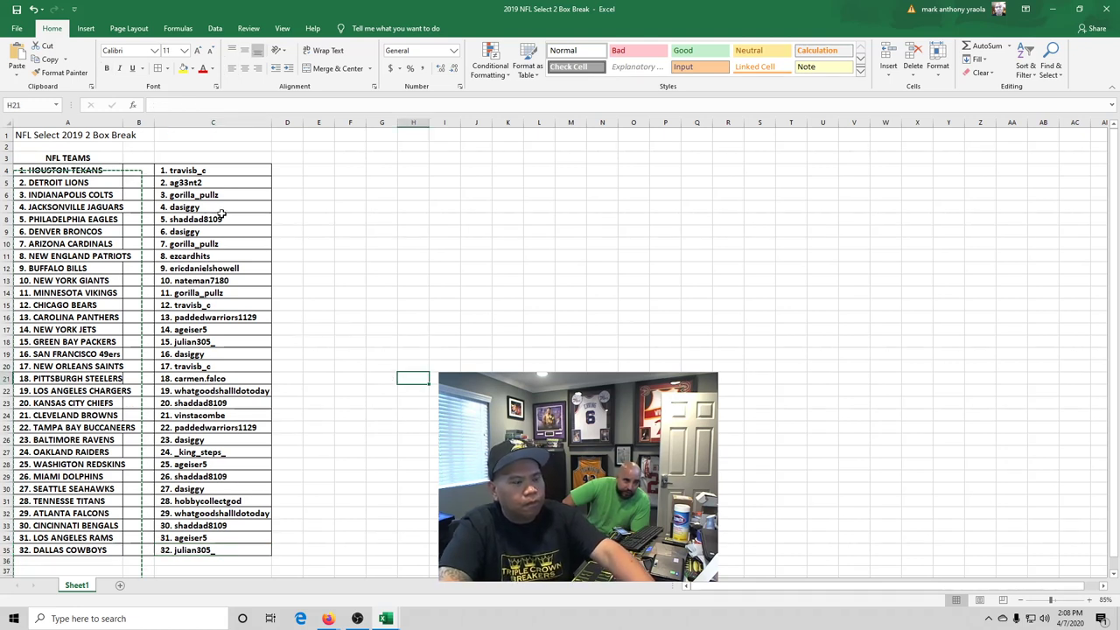
pyautogui.click(130, 158)
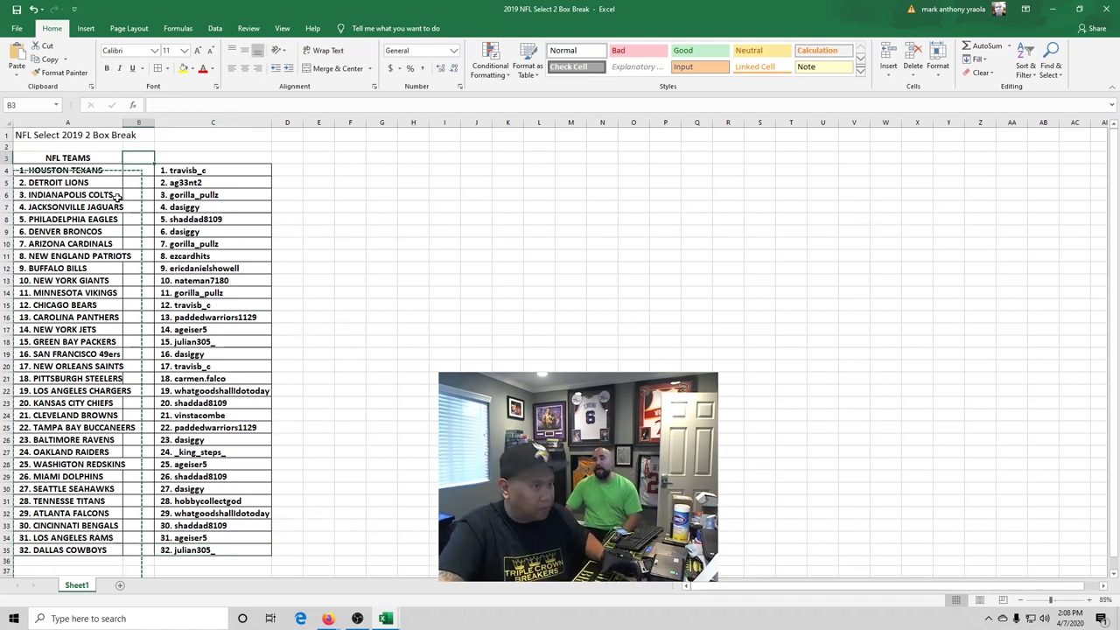
pyautogui.click(133, 172)
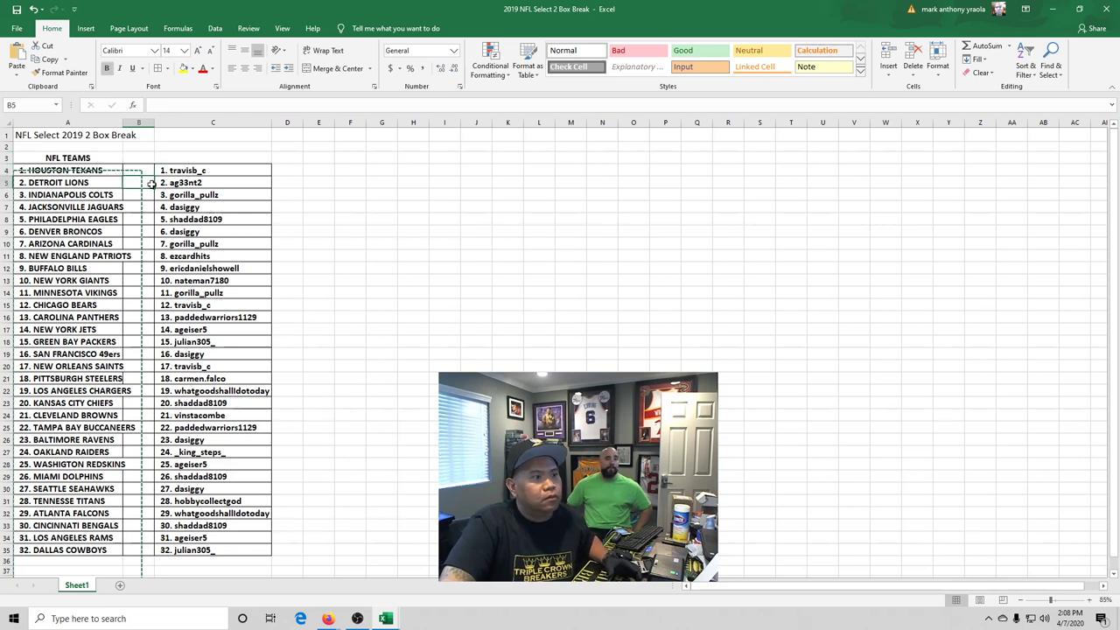
pyautogui.click(310, 203)
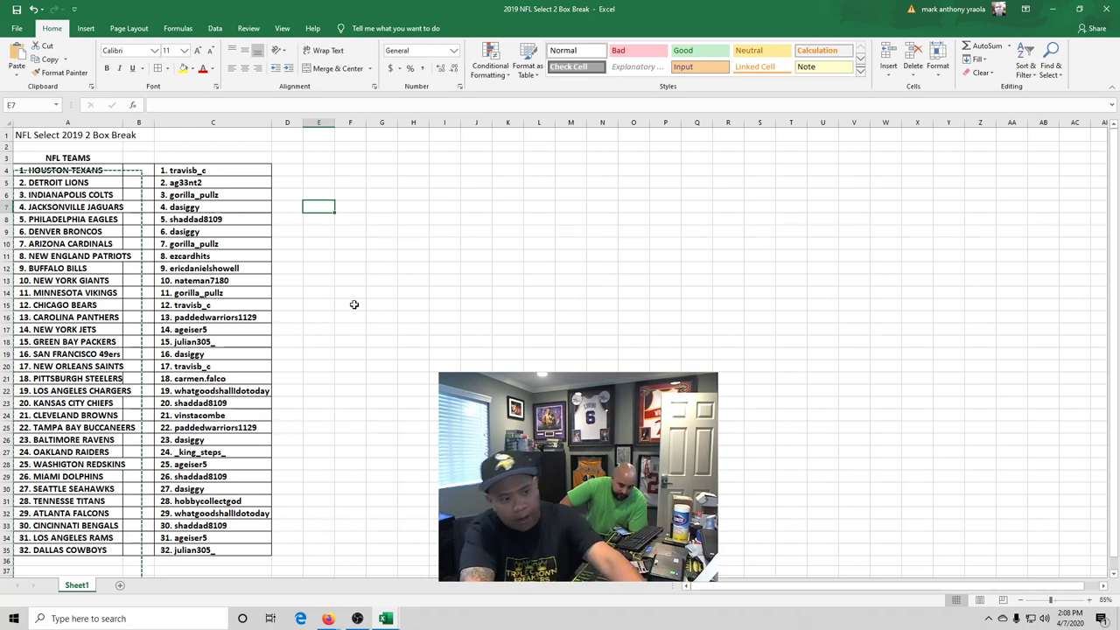
pyautogui.click(180, 159)
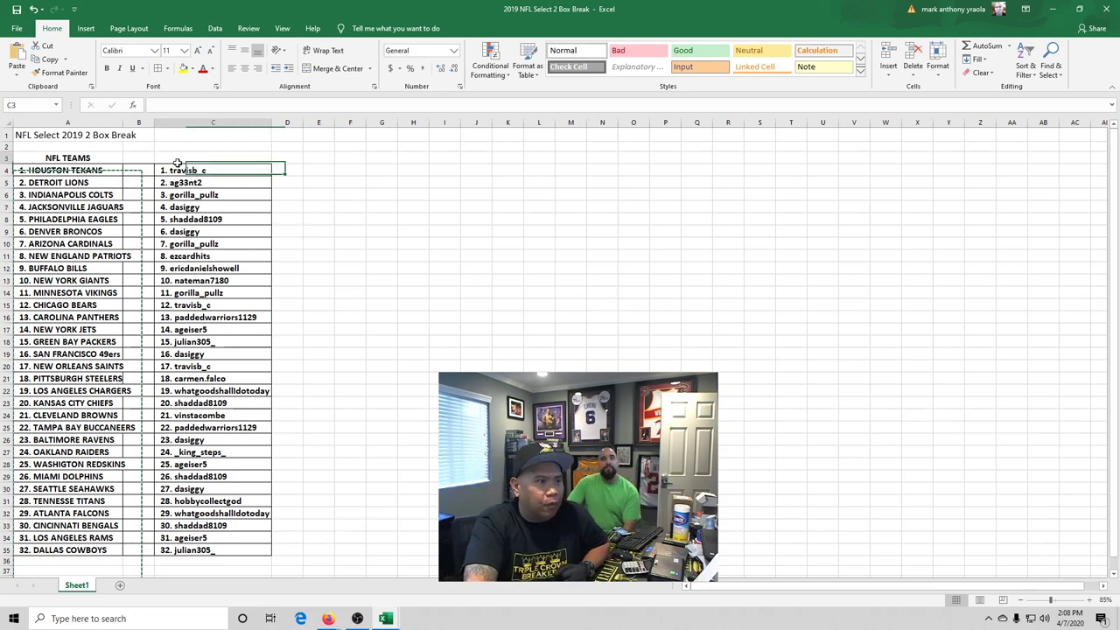
# Apply outside borders to the full list of 32 teams and participants in A4:C35.
pyautogui.moveTo(86, 171); pyautogui.dragTo(210, 517)
pyautogui.hotkey('ctrl', 'v')
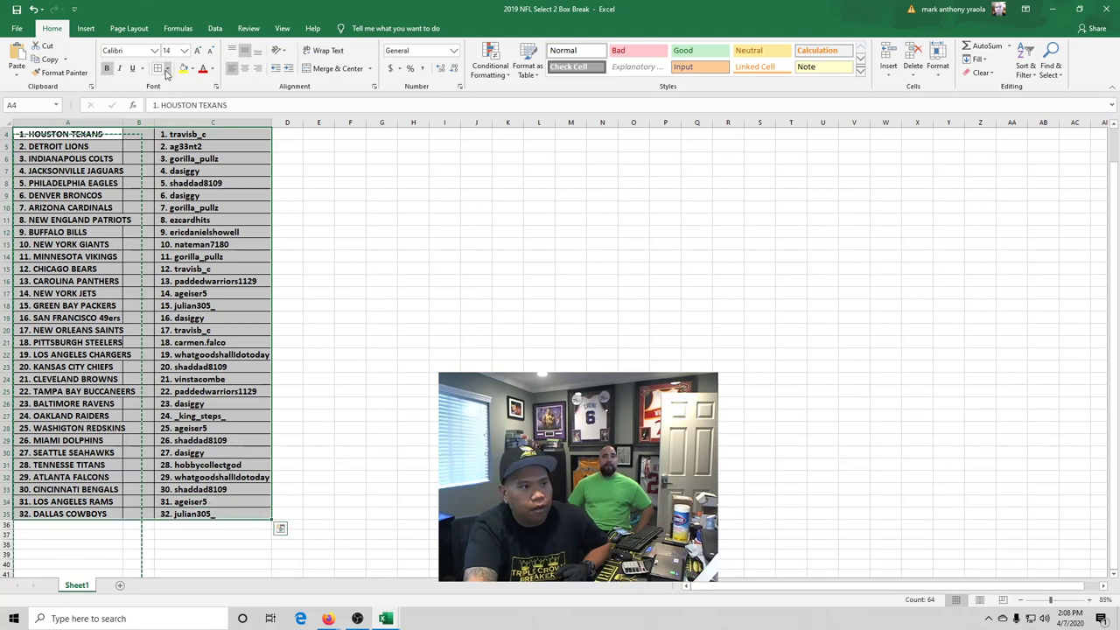
pyautogui.click(166, 74)
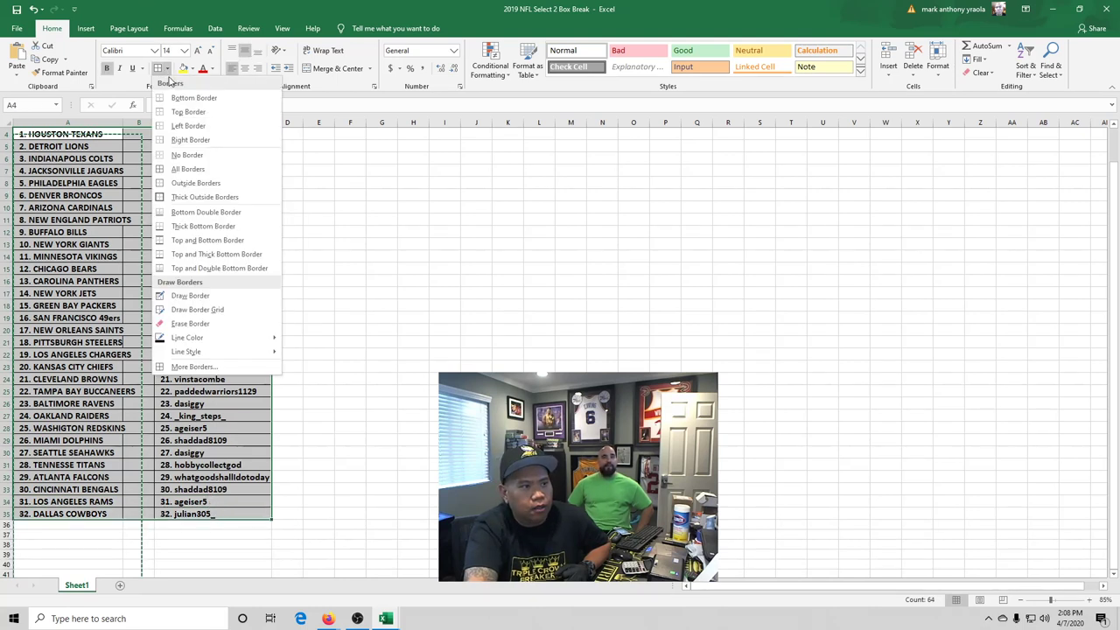
pyautogui.click(194, 183)
pyautogui.click(350, 194)
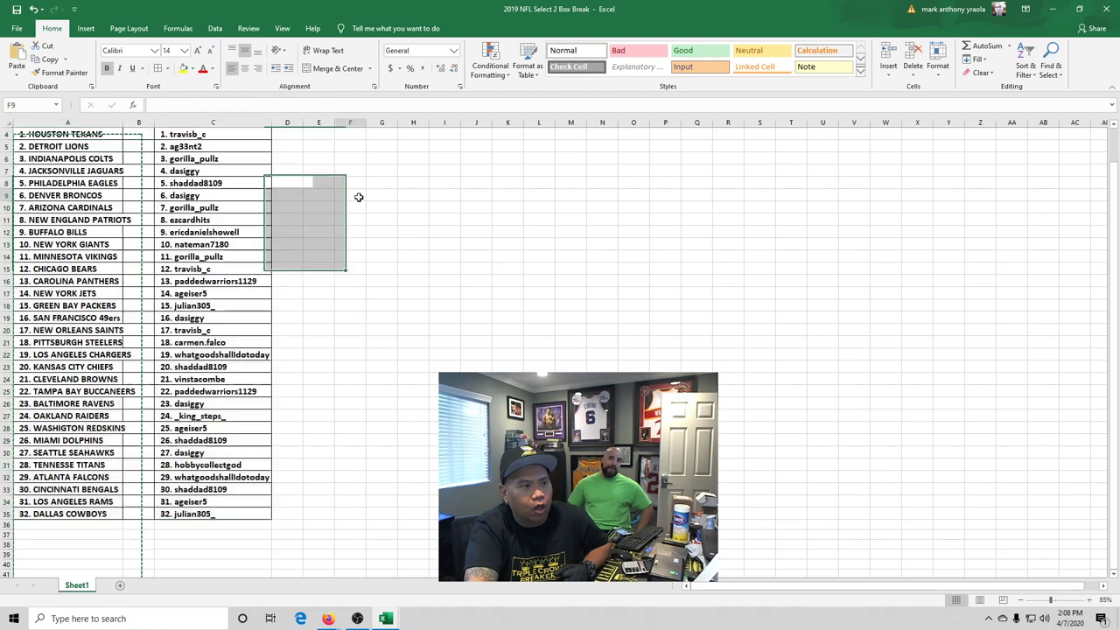
pyautogui.scroll(1, 183, 154)
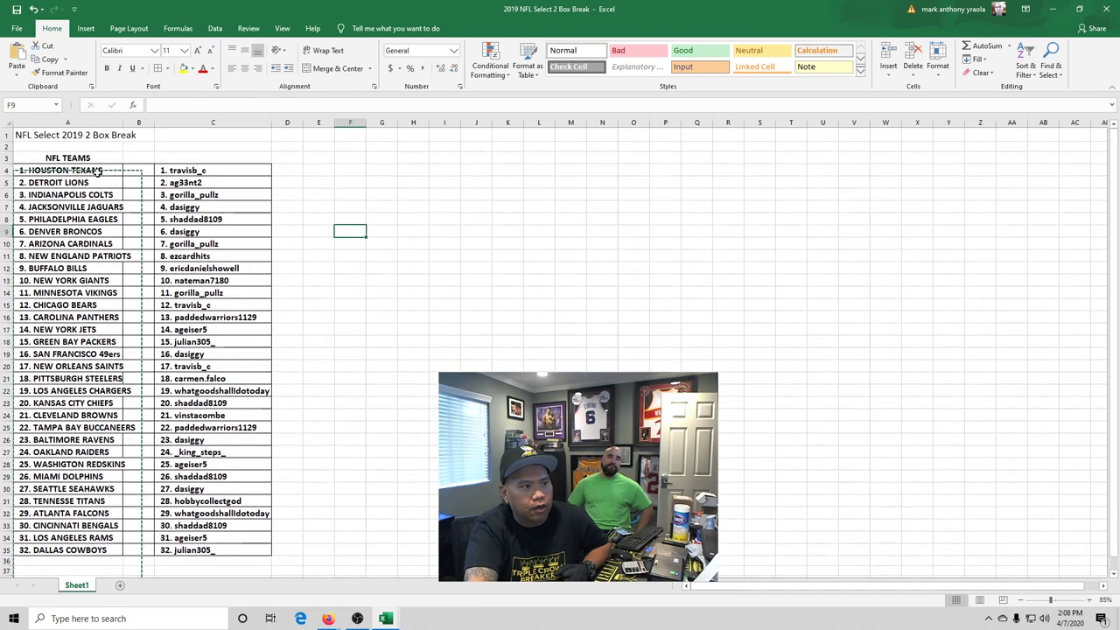
pyautogui.moveTo(81, 171); pyautogui.dragTo(214, 527)
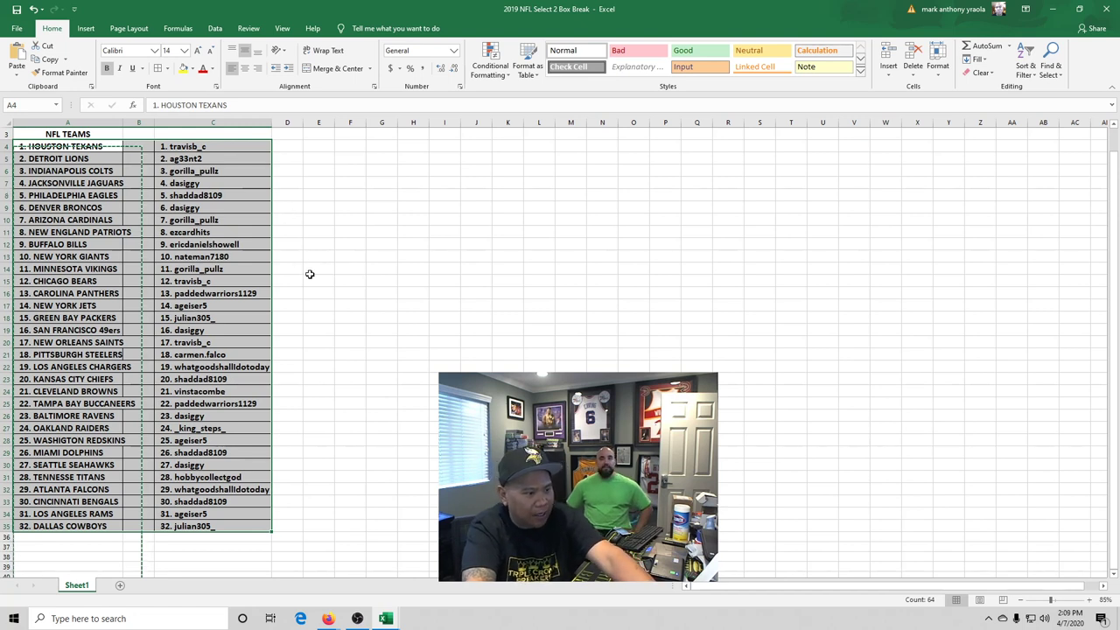
pyautogui.click(350, 207)
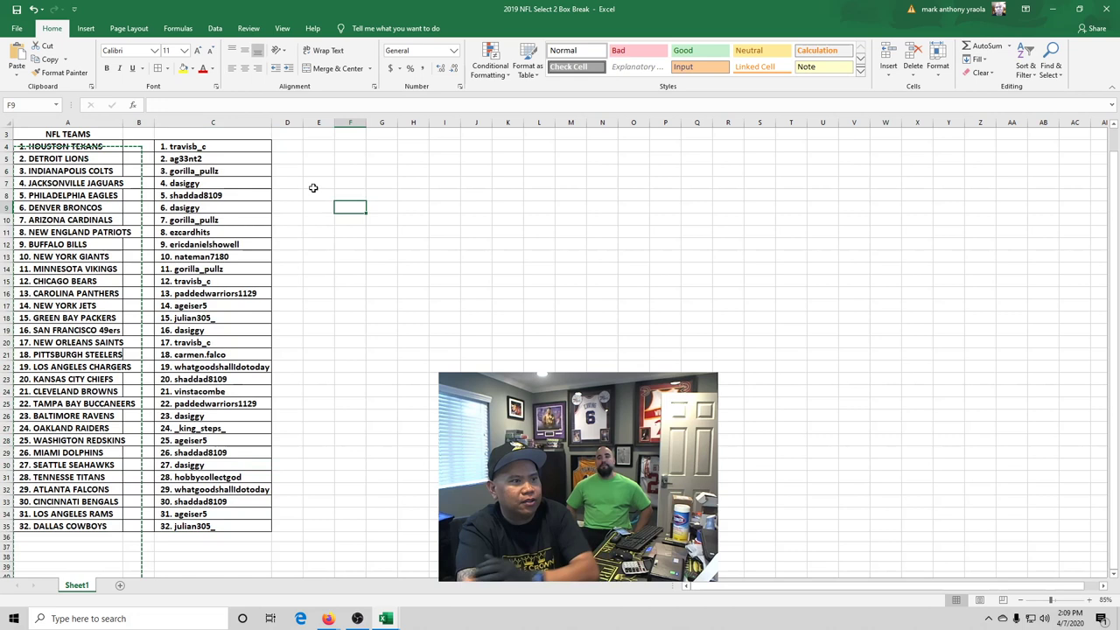
pyautogui.click(226, 157)
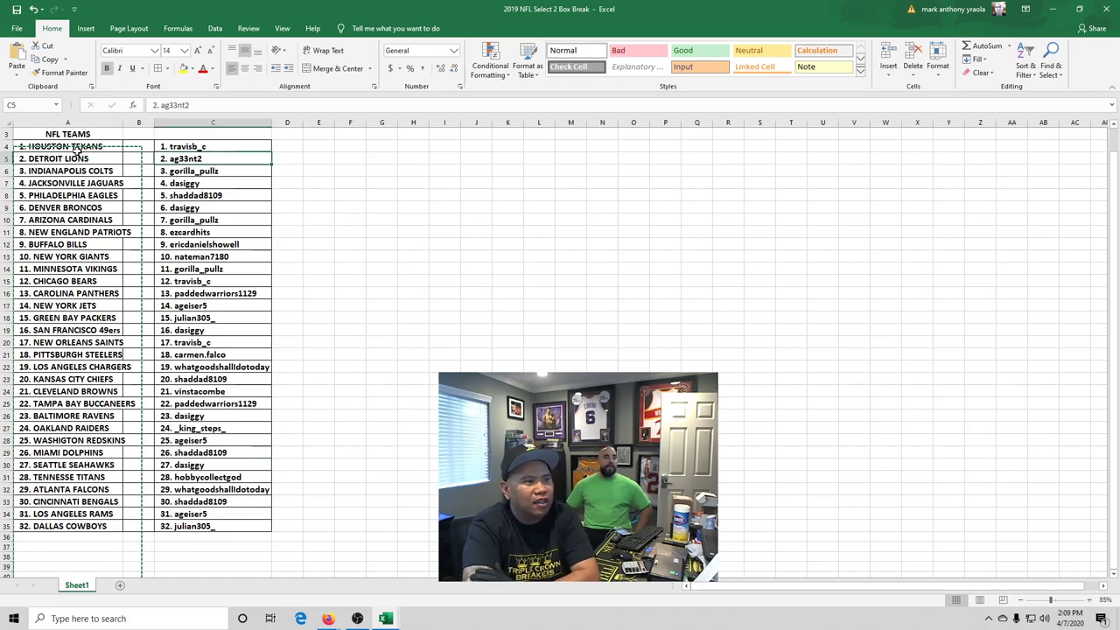
# Widen the team name column so the longest name, TAMPA BAY BUCCANEERS, fits inside its cell, and deselect the list.
pyautogui.moveTo(77, 146); pyautogui.dragTo(222, 360)
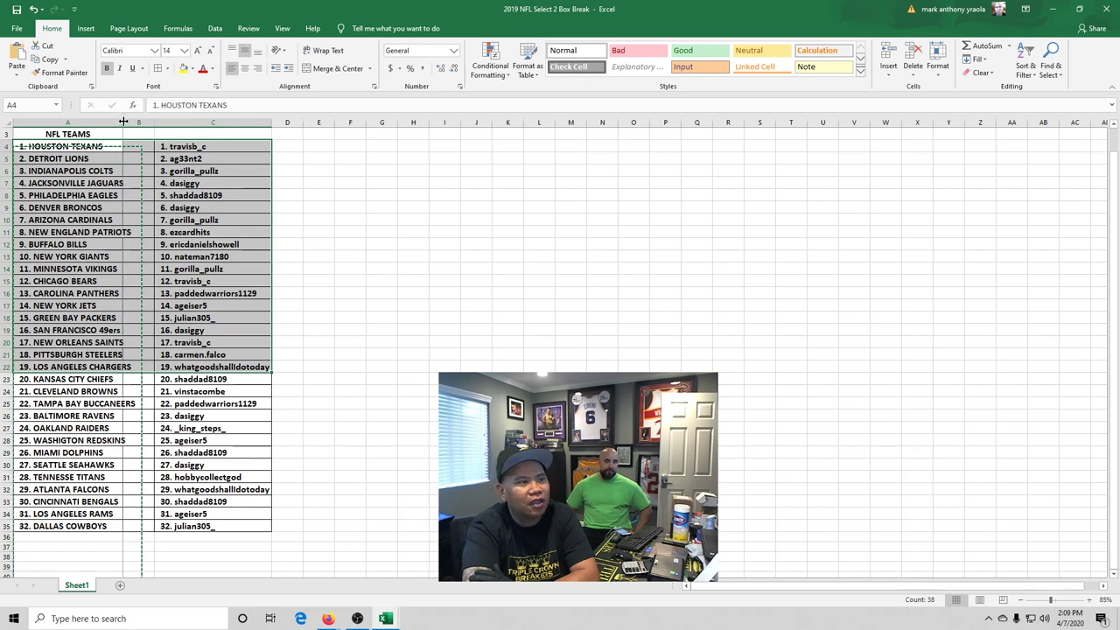
pyautogui.moveTo(125, 122); pyautogui.dragTo(140, 126)
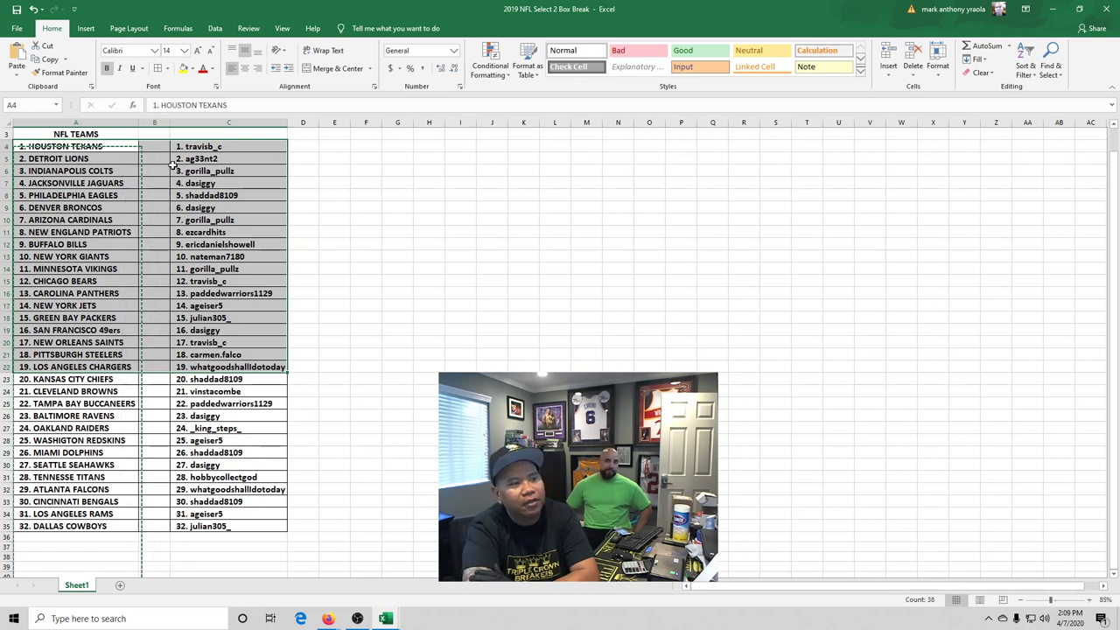
pyautogui.click(343, 255)
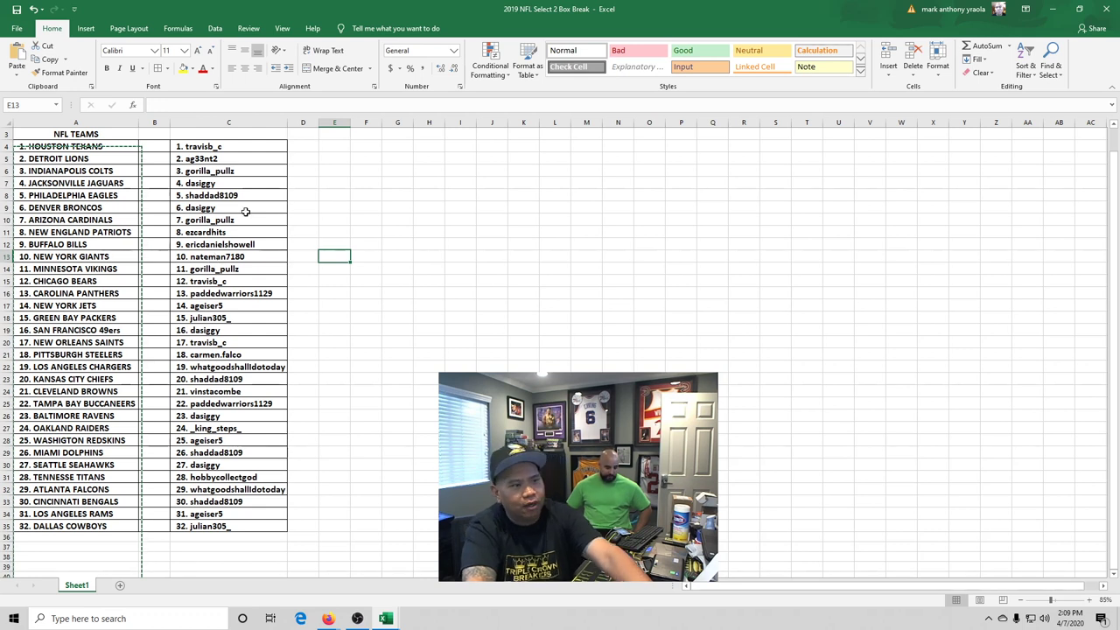
pyautogui.click(296, 234)
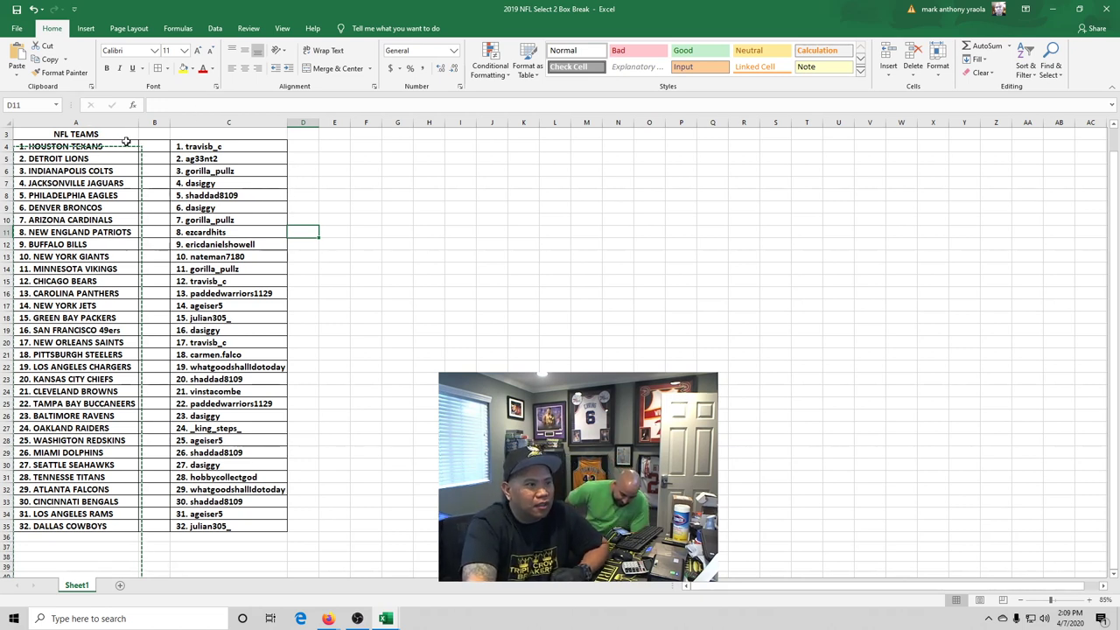
pyautogui.click(409, 219)
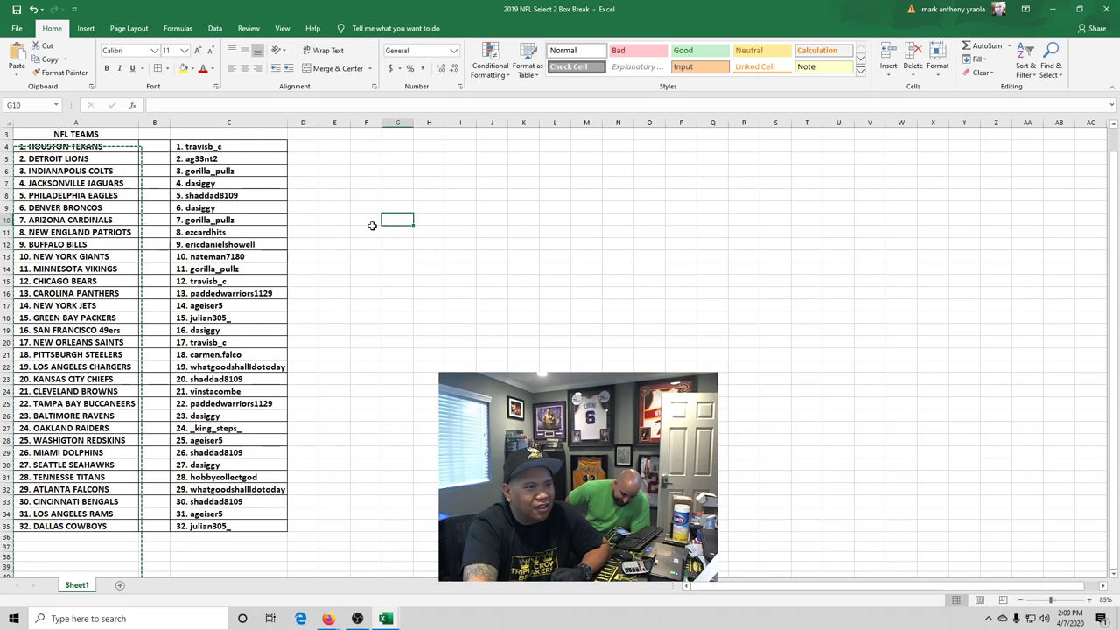
pyautogui.click(94, 150)
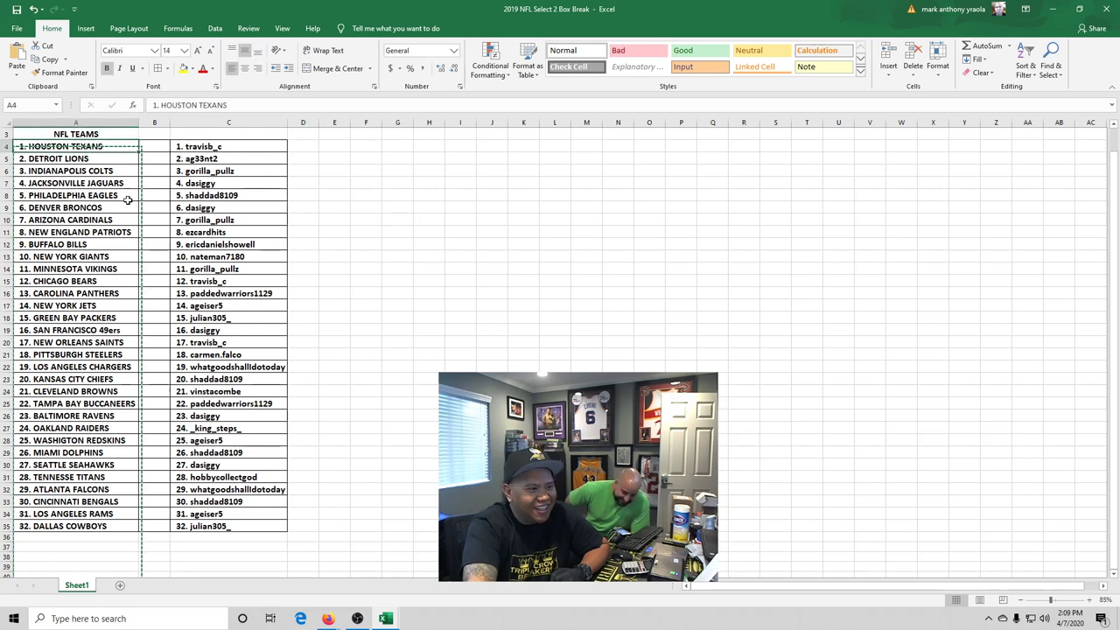